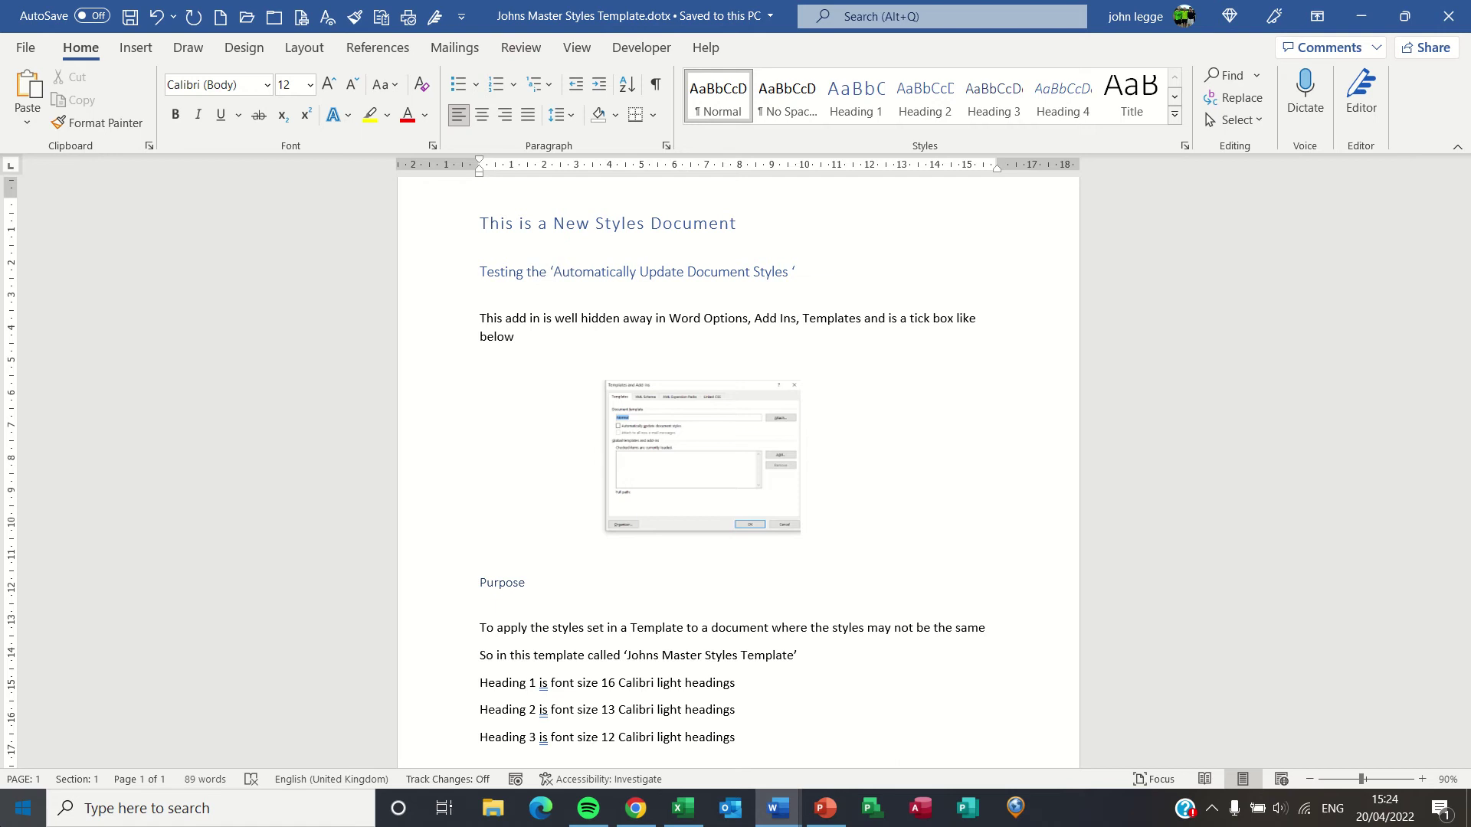
- Inspect the template's title, Testing and Purpose headings and body text in the Styles gallery
left_click(611, 224)
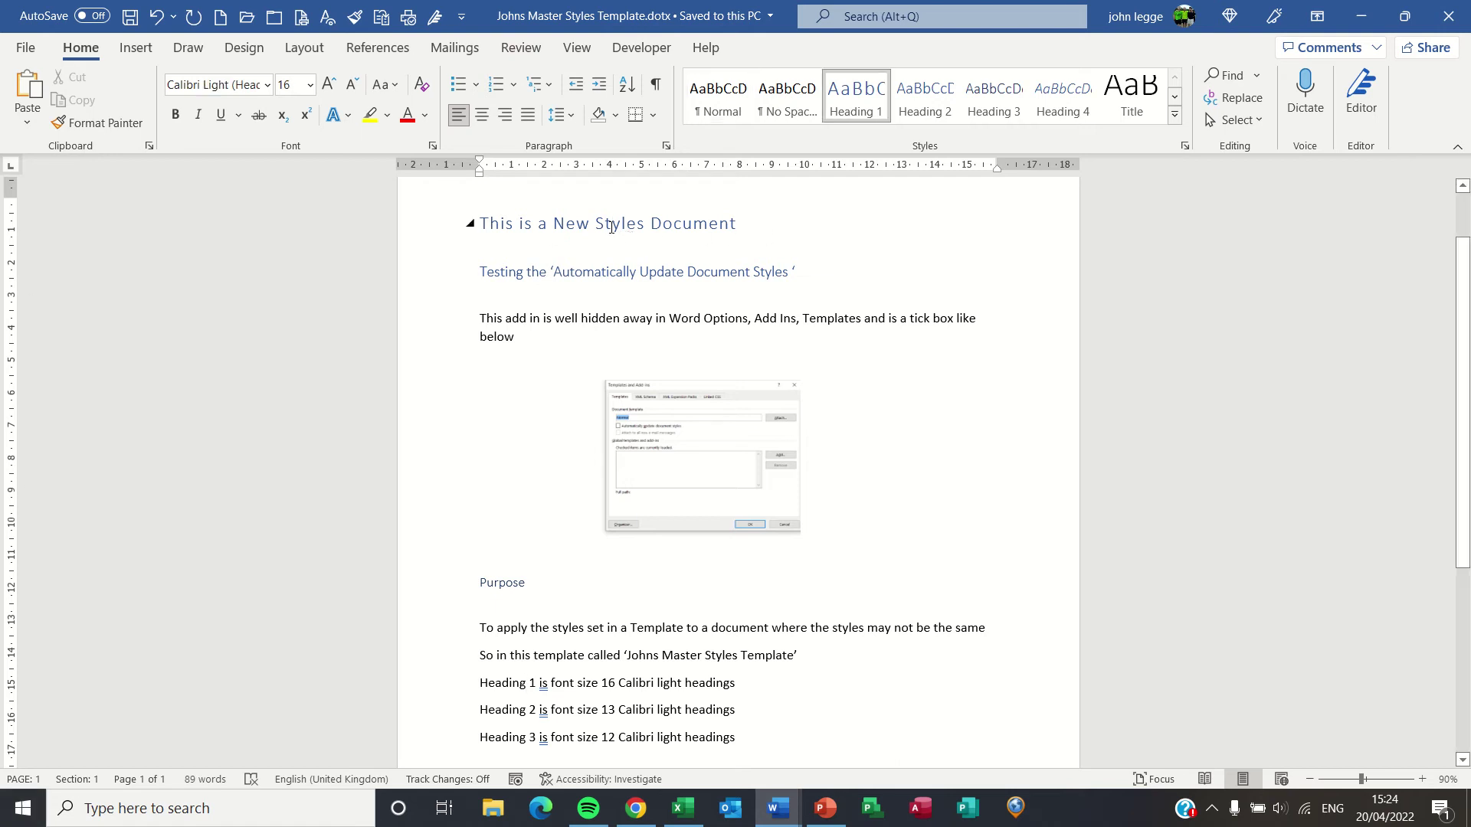
left_click(609, 272)
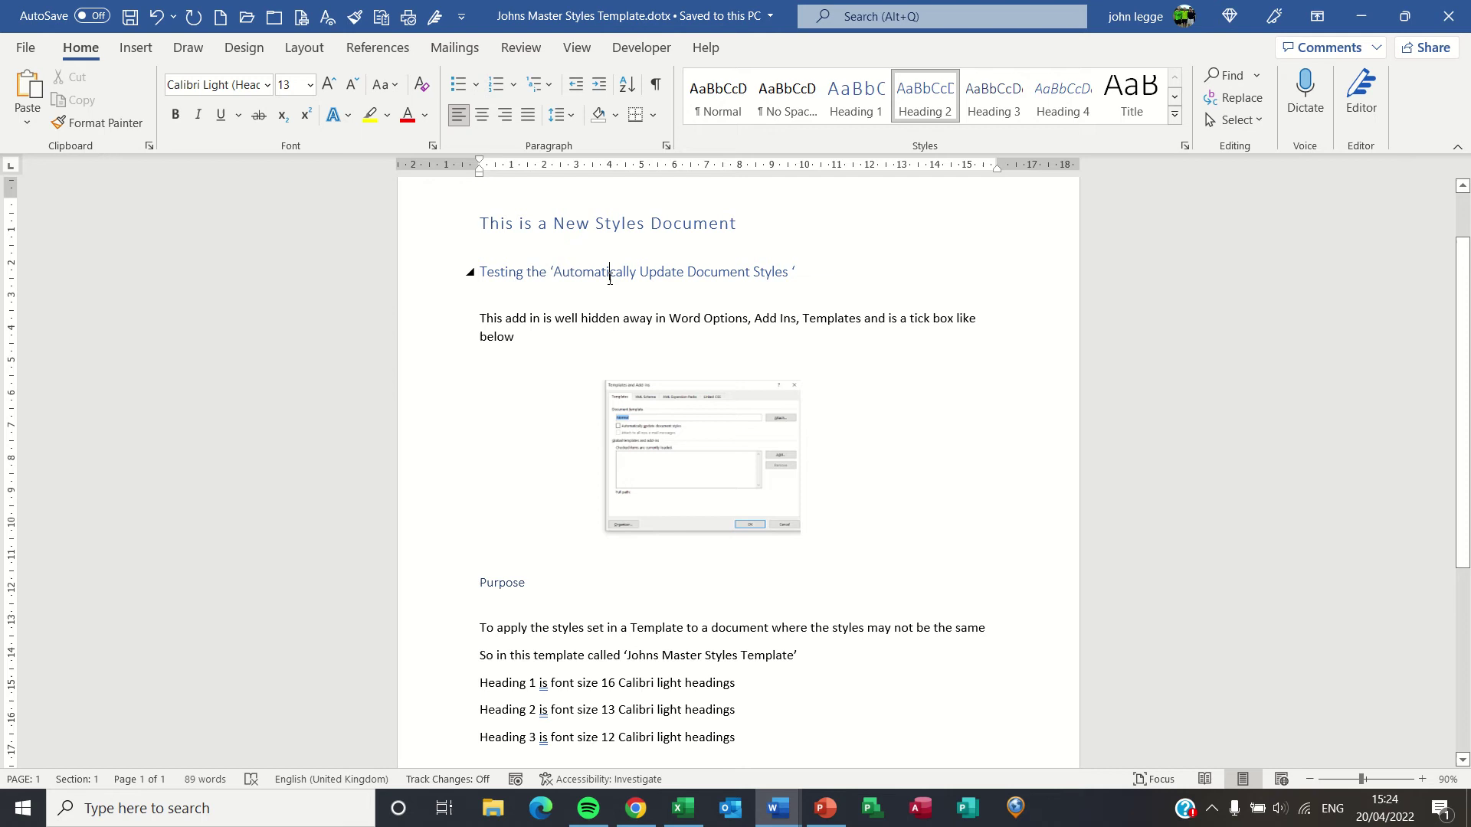
scroll(512, 548, "down", 1)
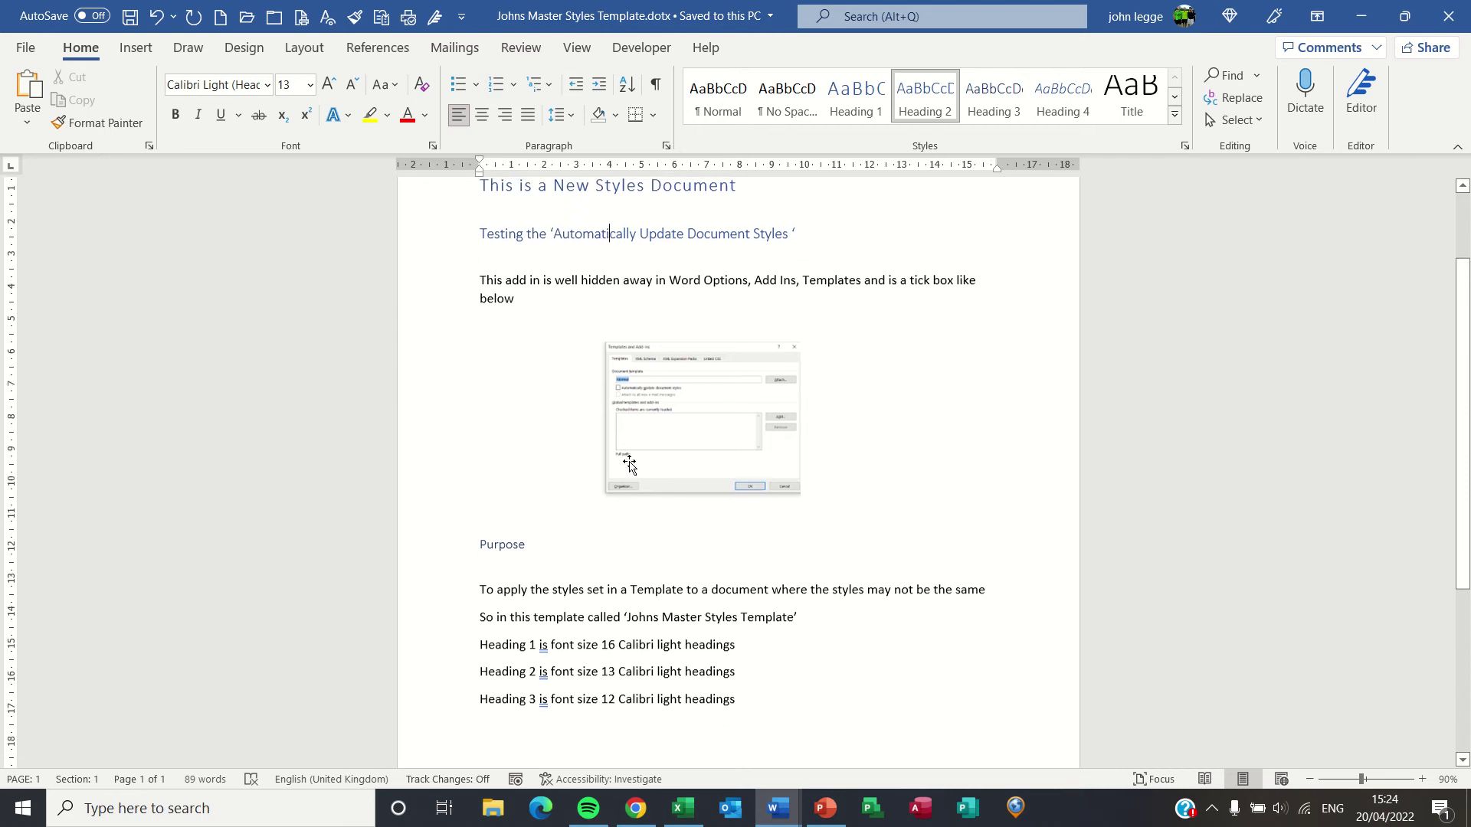
left_click(510, 543)
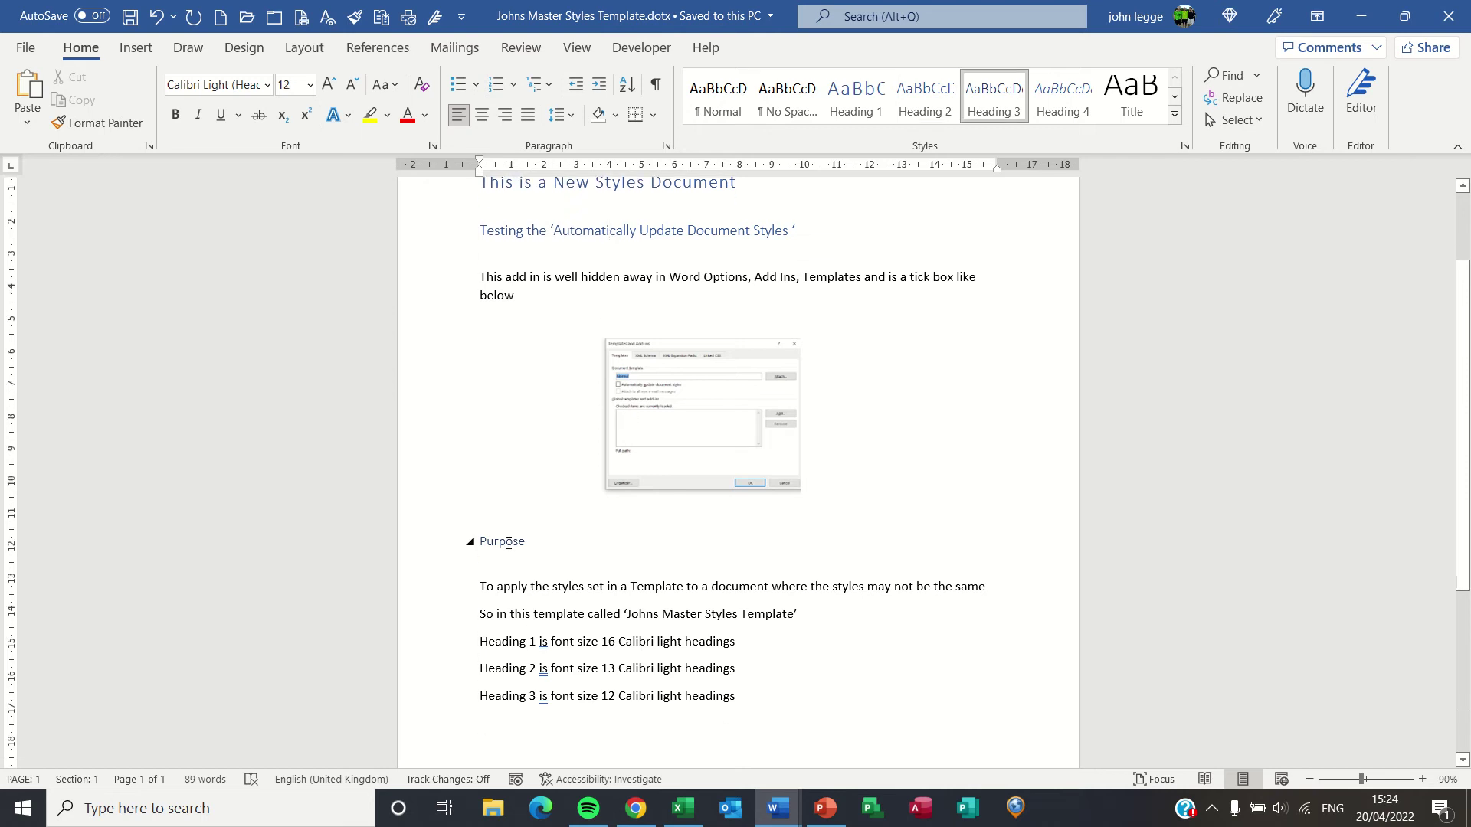
left_click(514, 590)
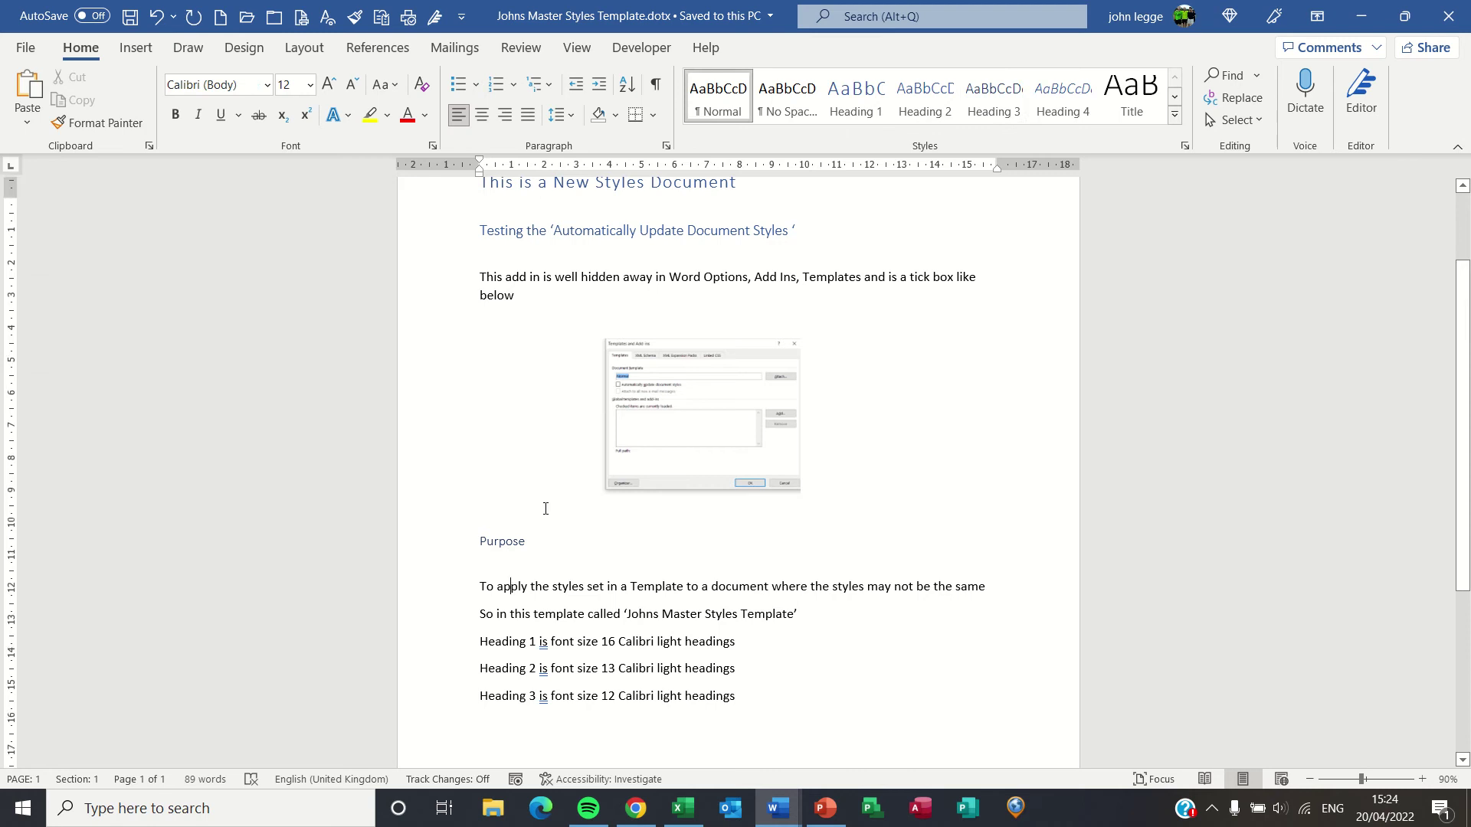
- Recheck the title and Testing headings, then give the 'Heading 3 is font size 12' line the Heading 3 style
scroll(545, 506, "up", 2)
left_click(576, 264)
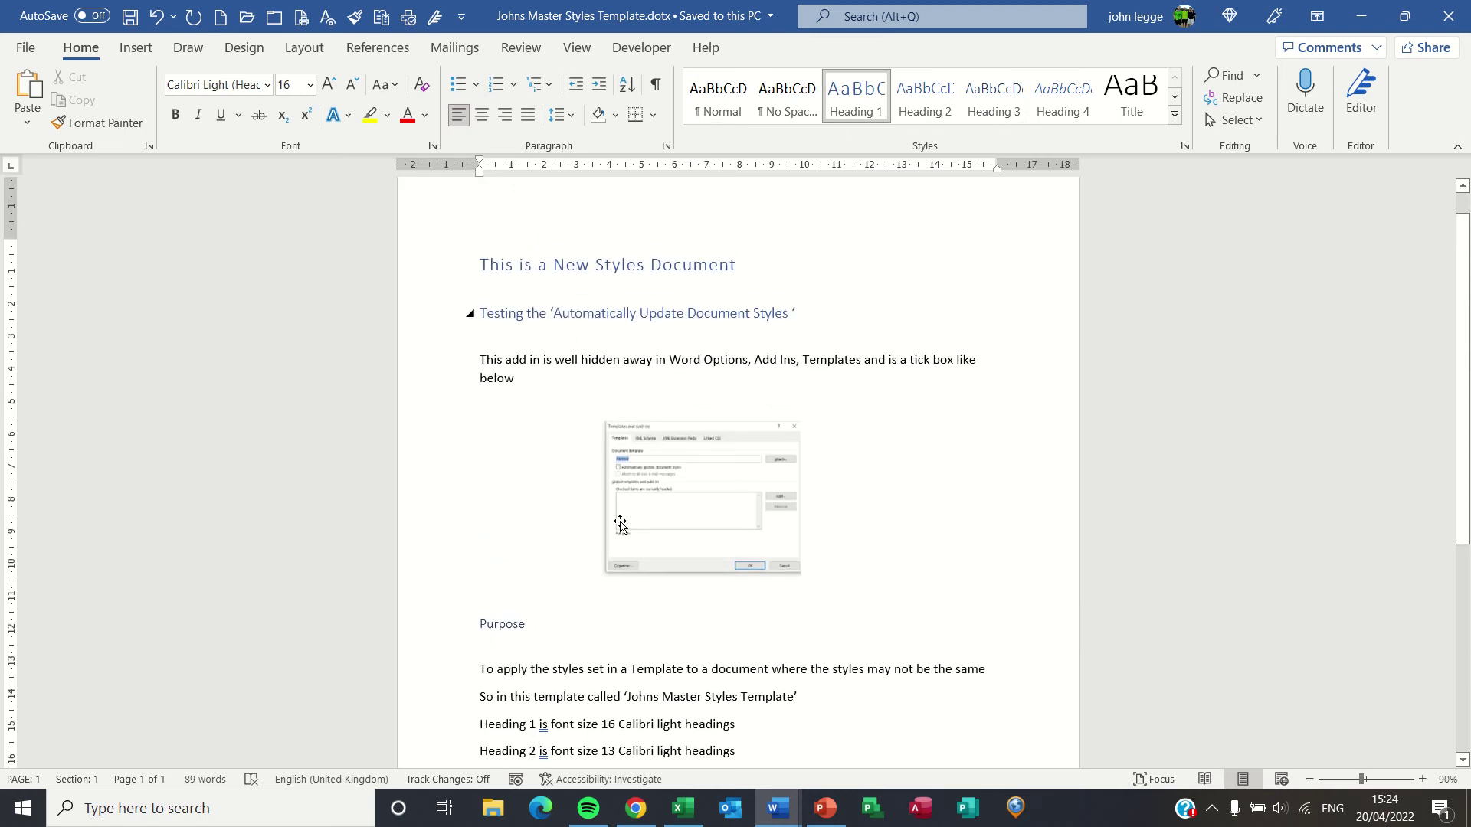
scroll(704, 645, "down", 1)
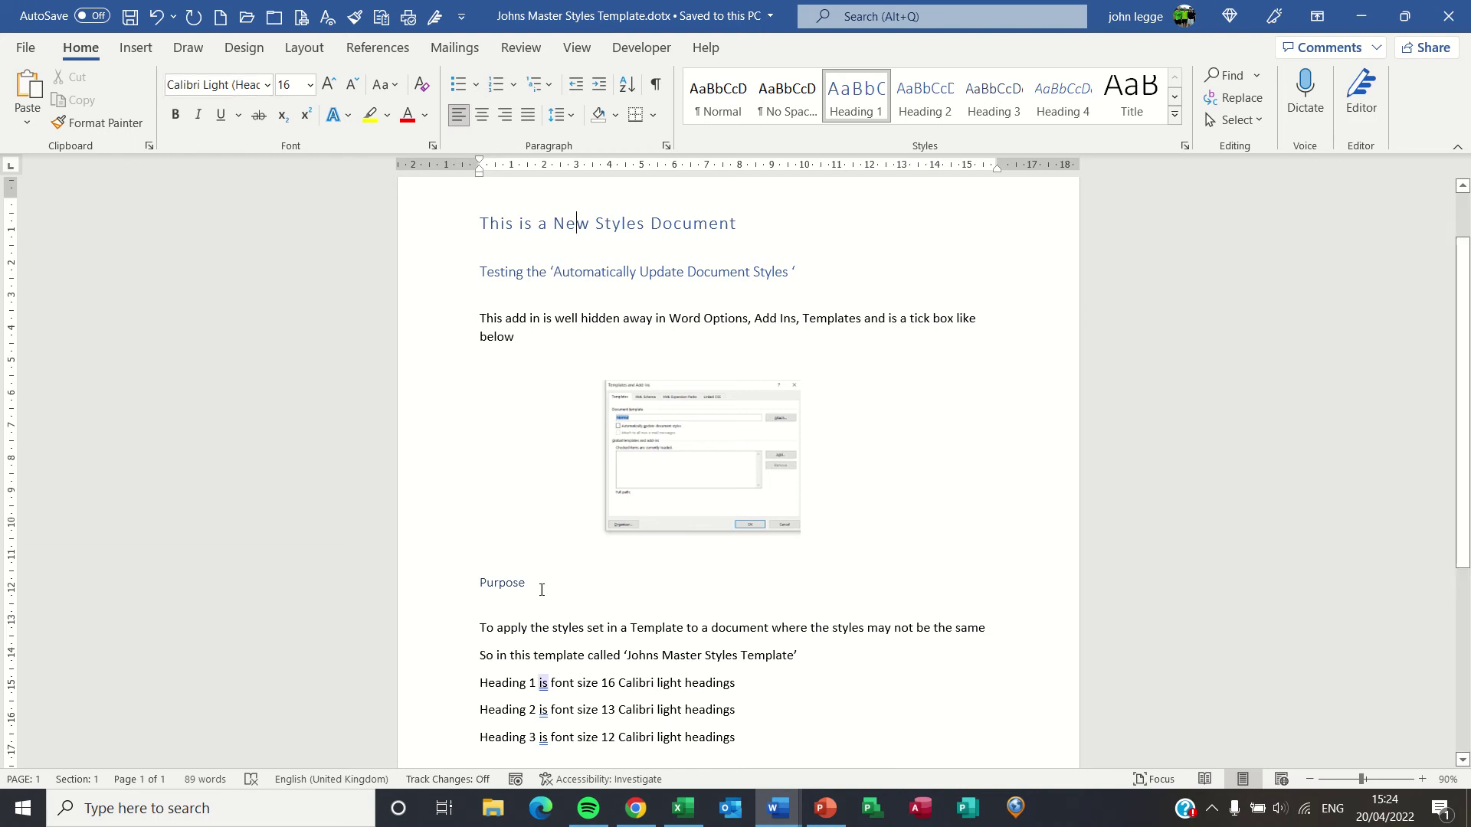
left_click(568, 273)
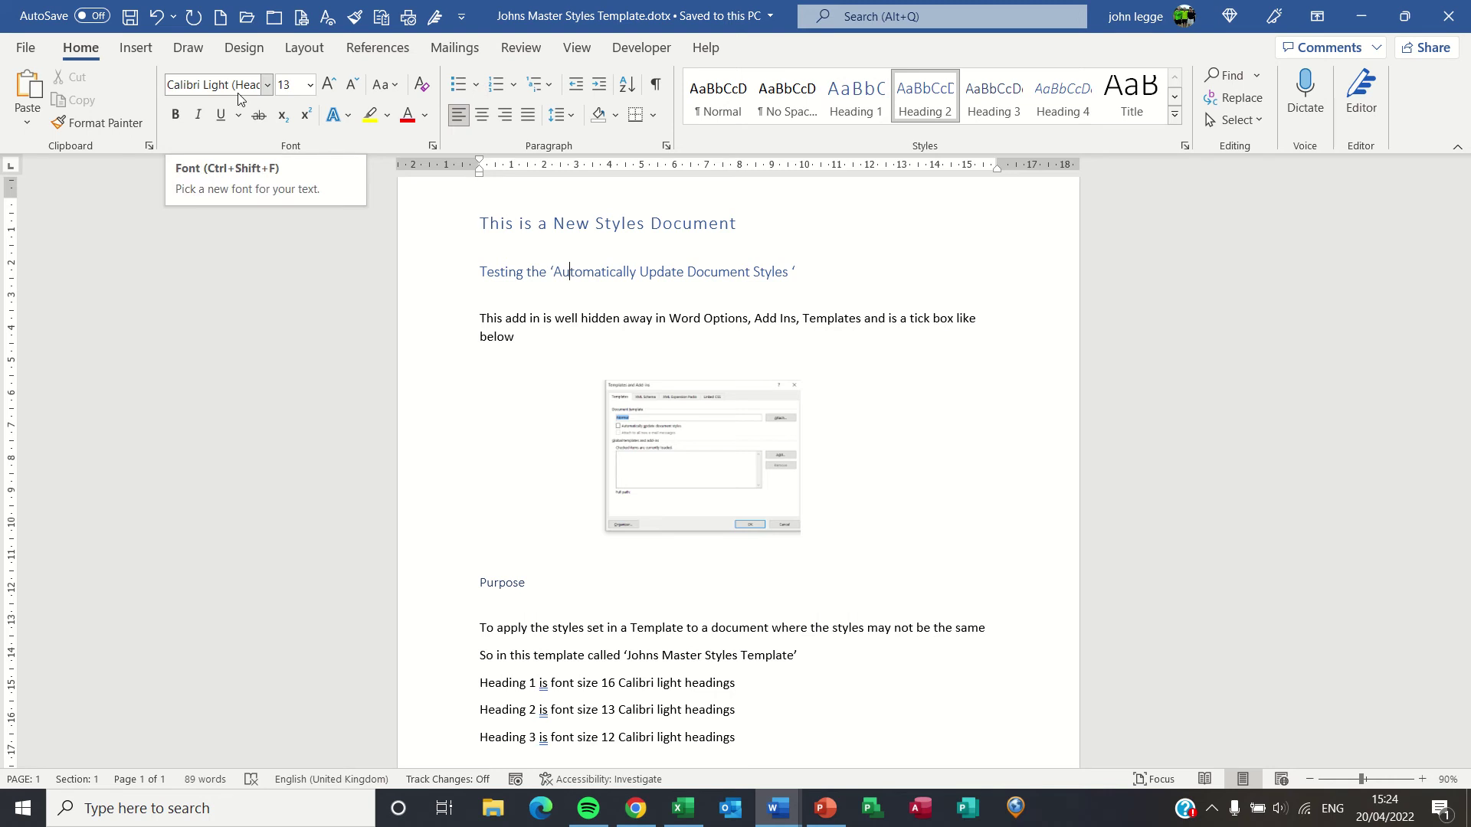
left_click(504, 741)
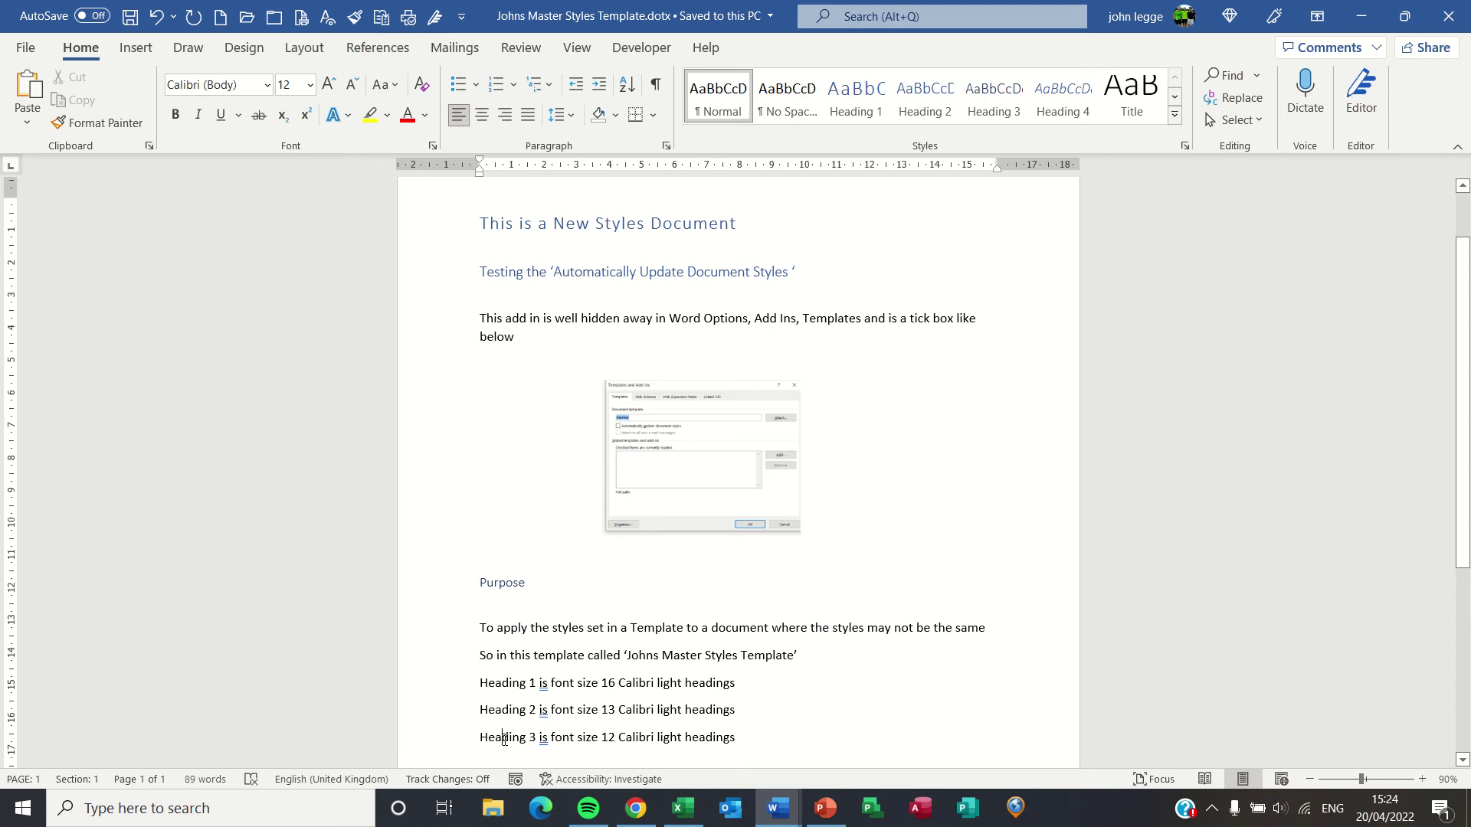
left_click(994, 96)
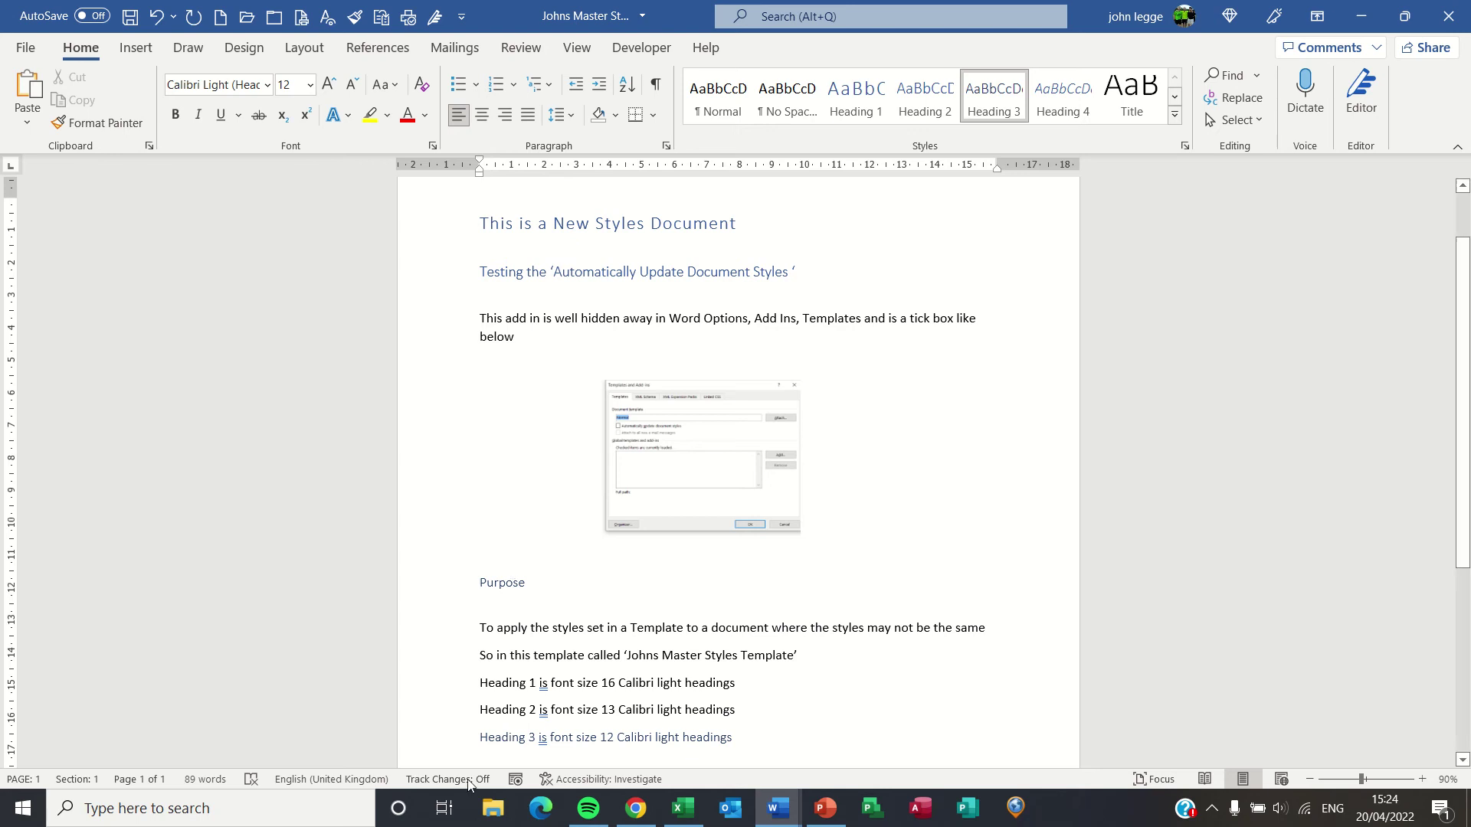
- Switch to Document7 and check its Arial 16 Heading 1, italic Calibri Light 13 Heading 2 and Heading 3
left_click(775, 816)
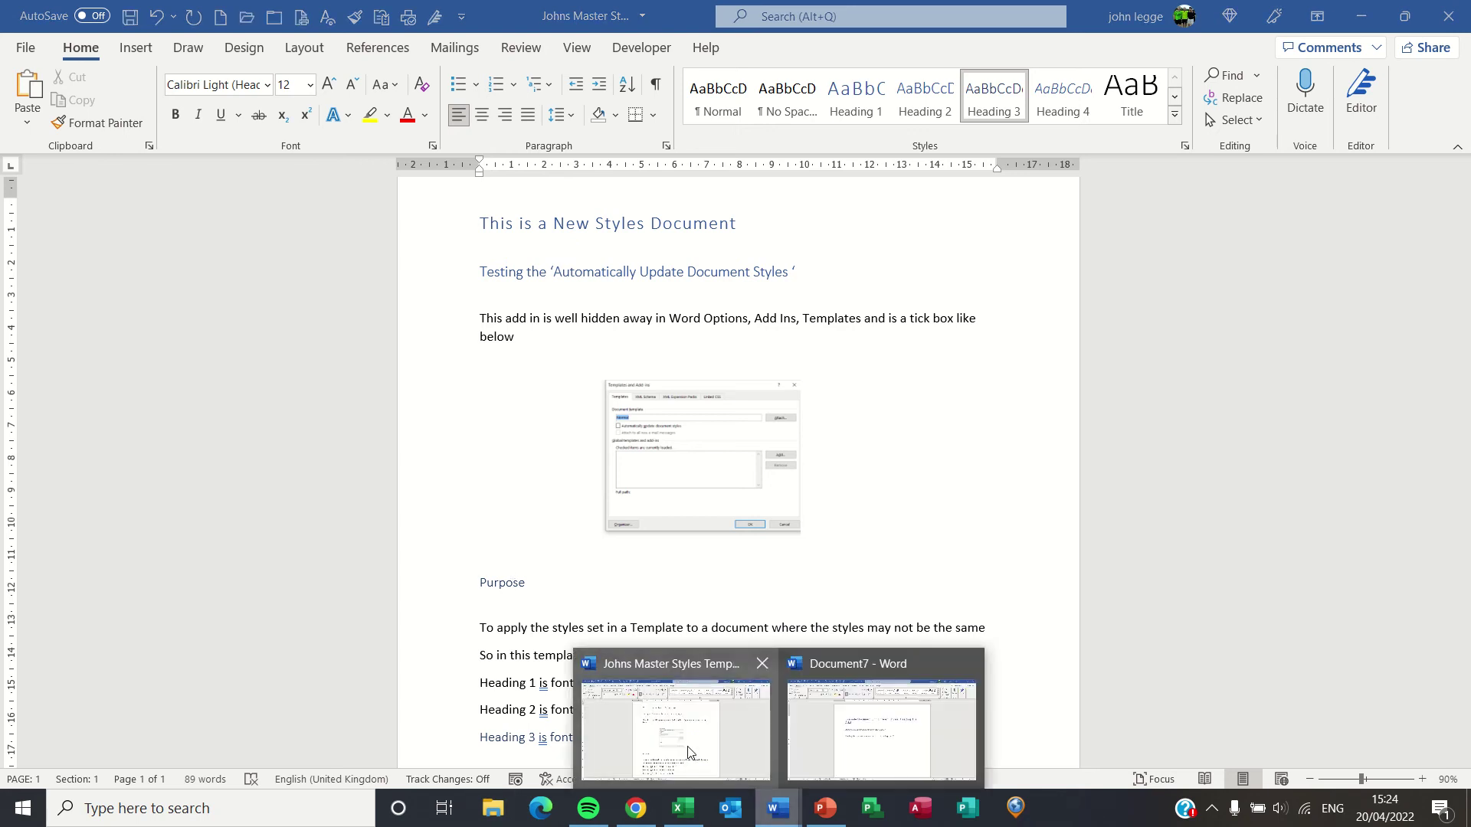
left_click(870, 745)
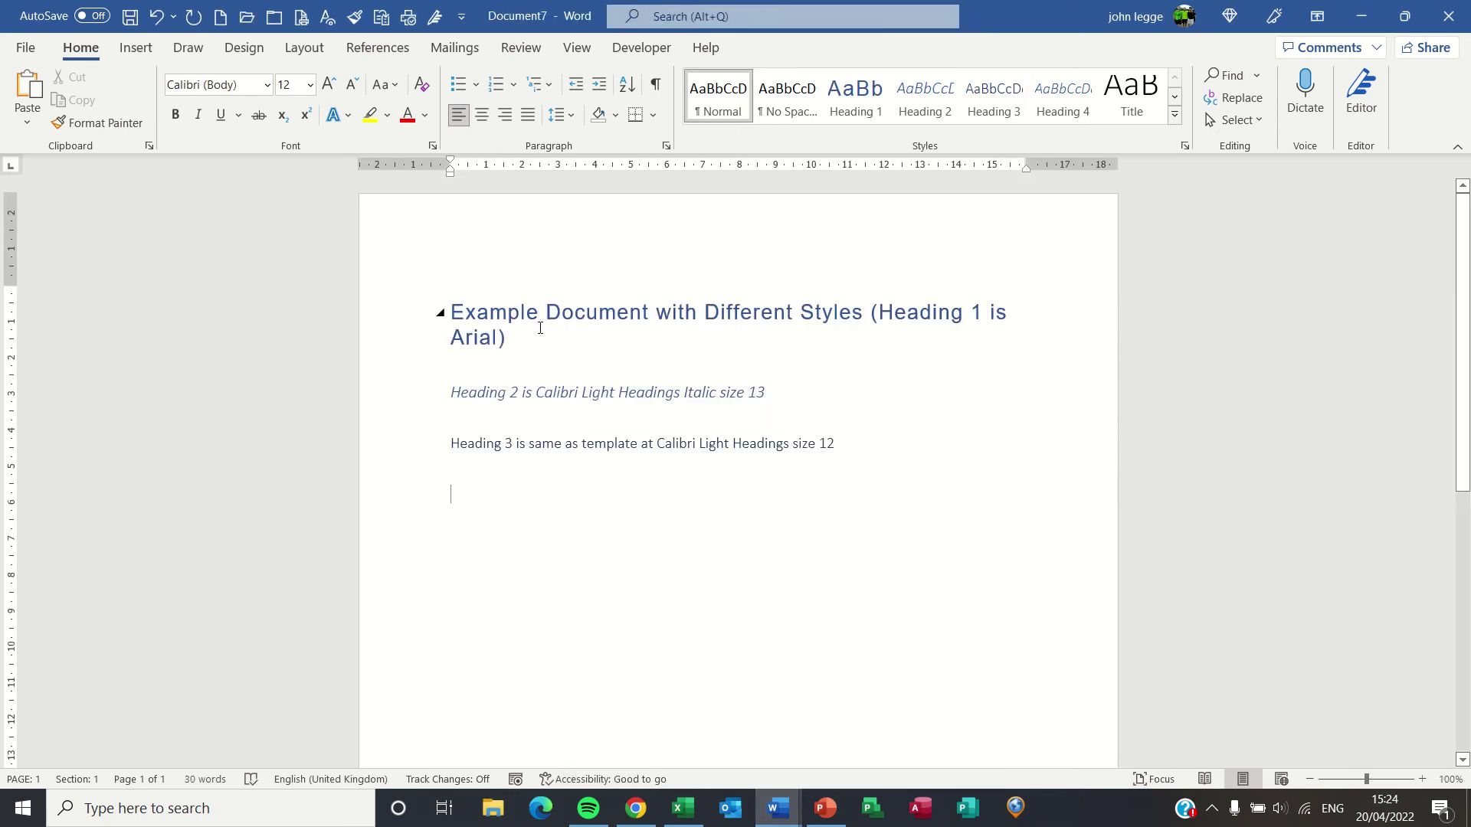
left_click(572, 317)
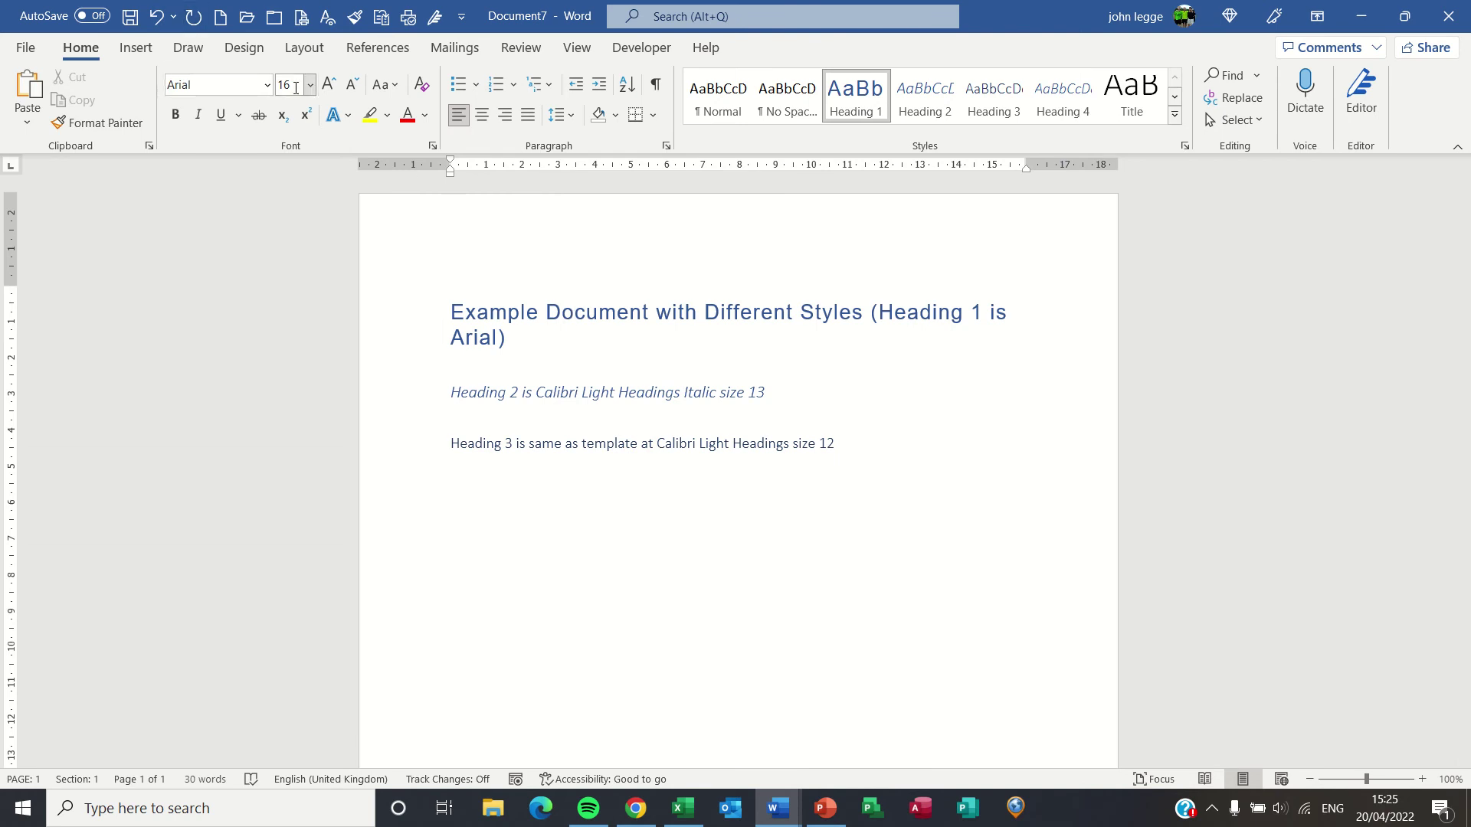
left_click(471, 393)
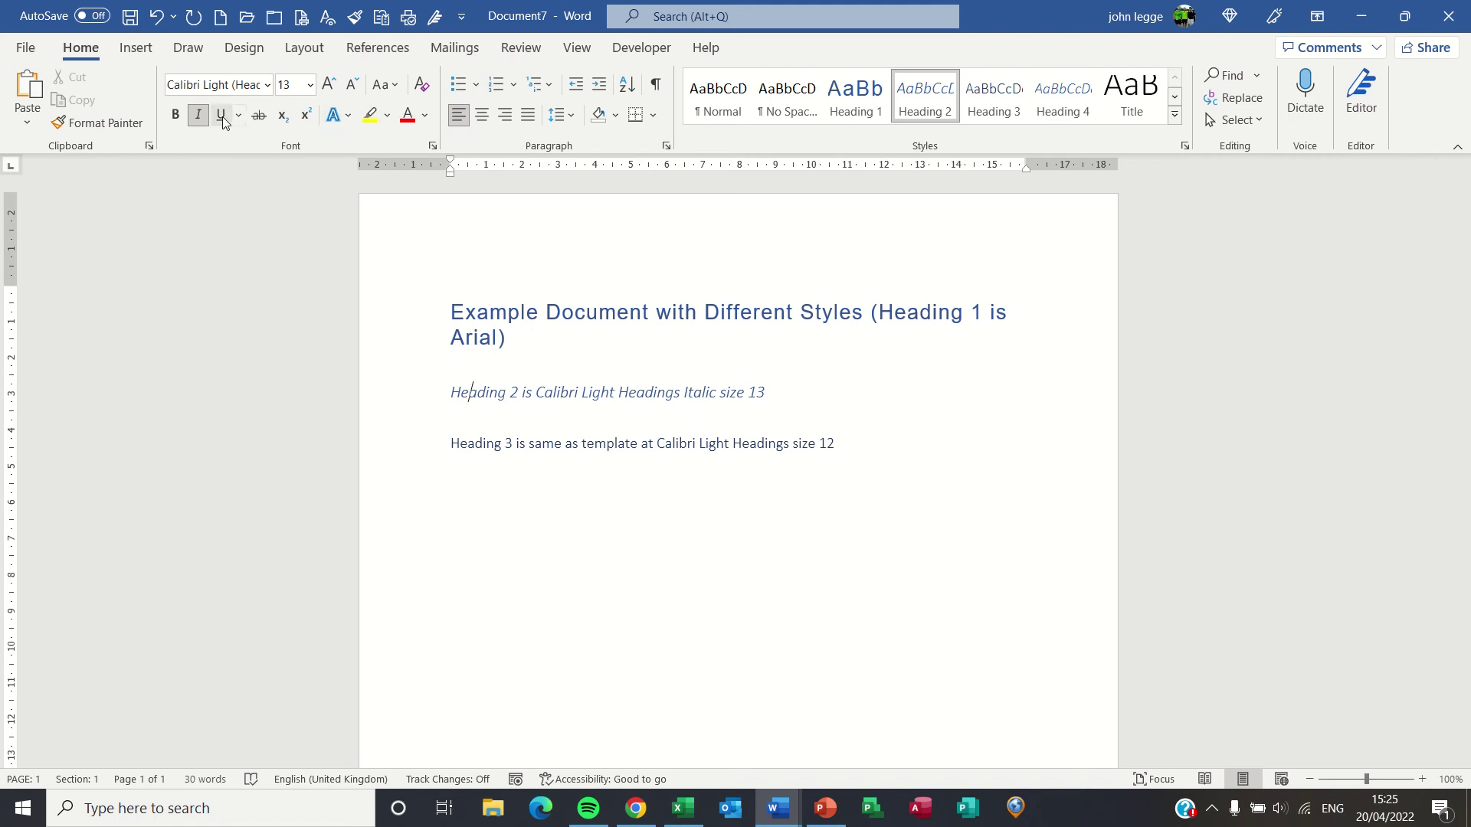
left_click(483, 443)
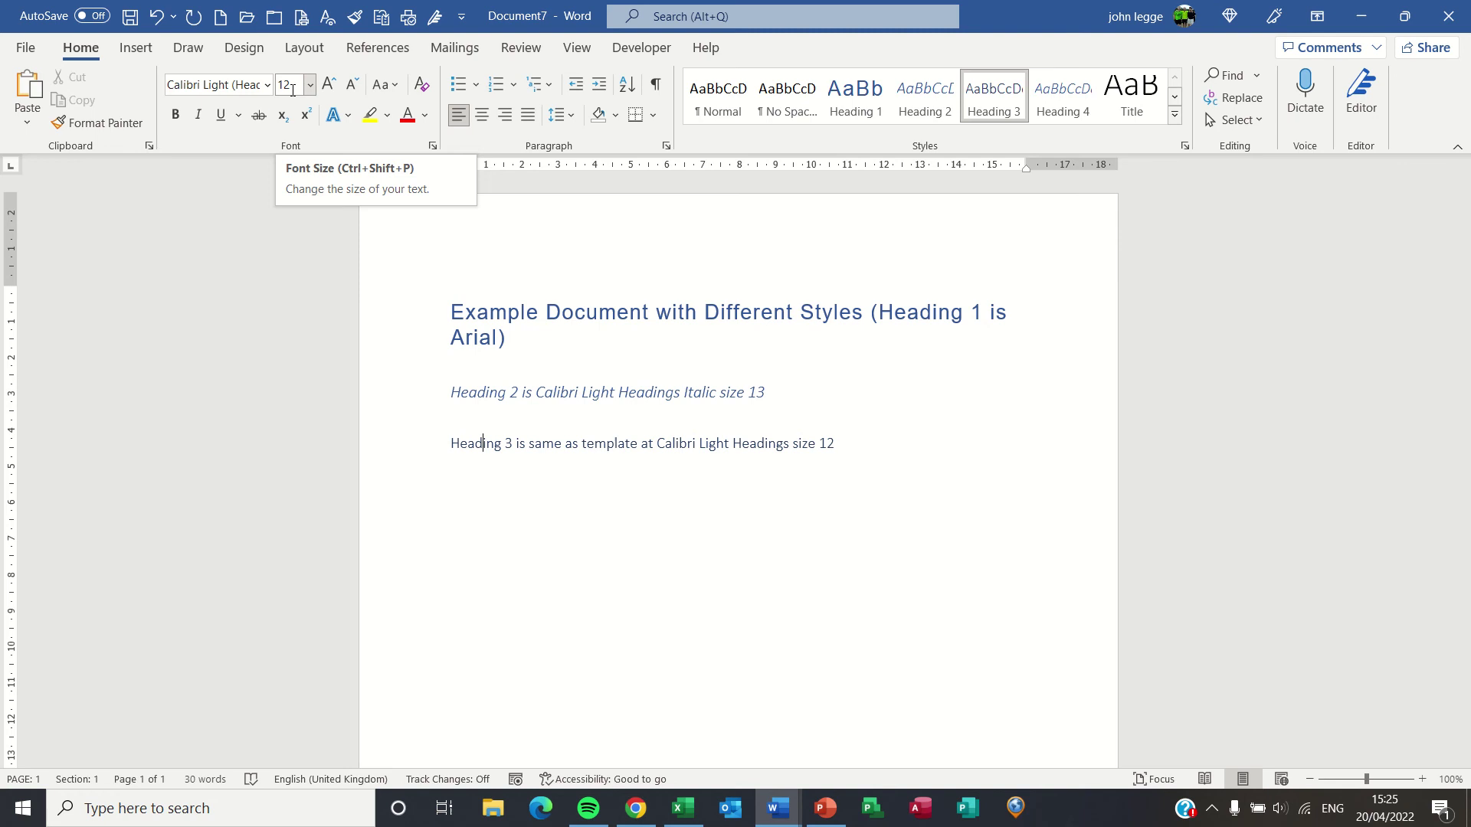
left_click(444, 314)
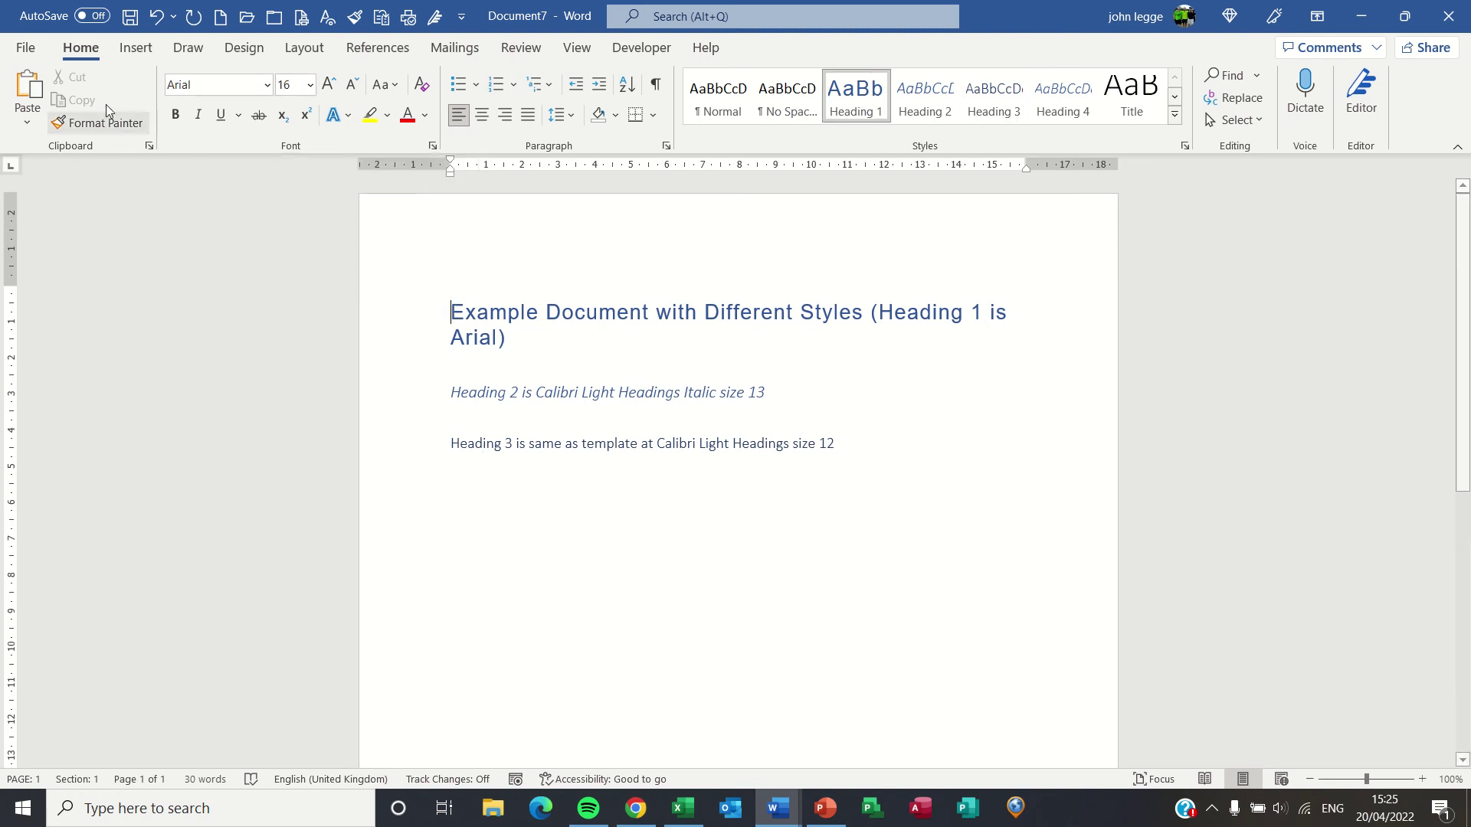
- Open Templates and Add-ins from Word Options > Add-ins with Manage set to Templates
left_click(26, 47)
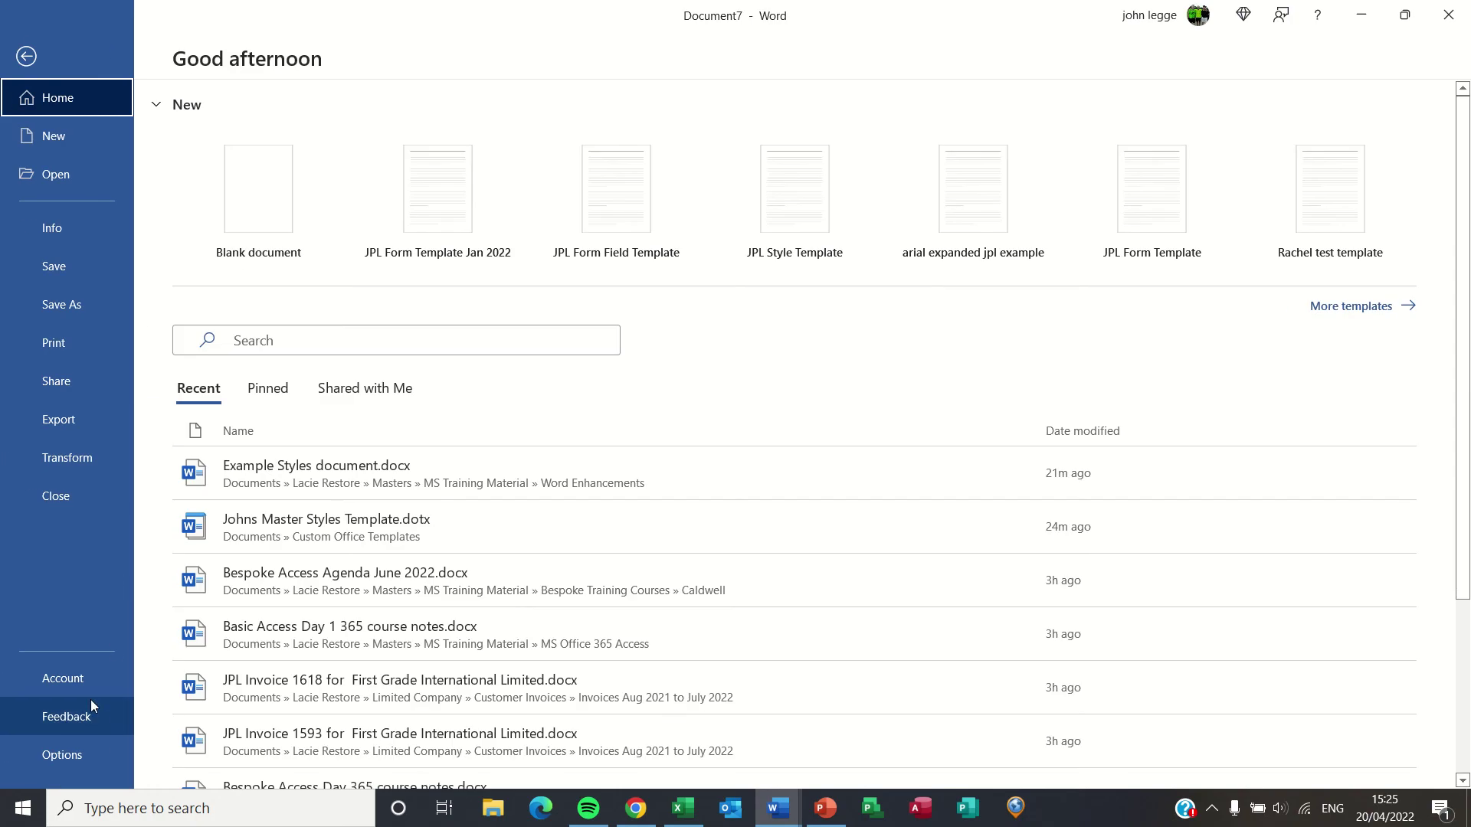
left_click(86, 756)
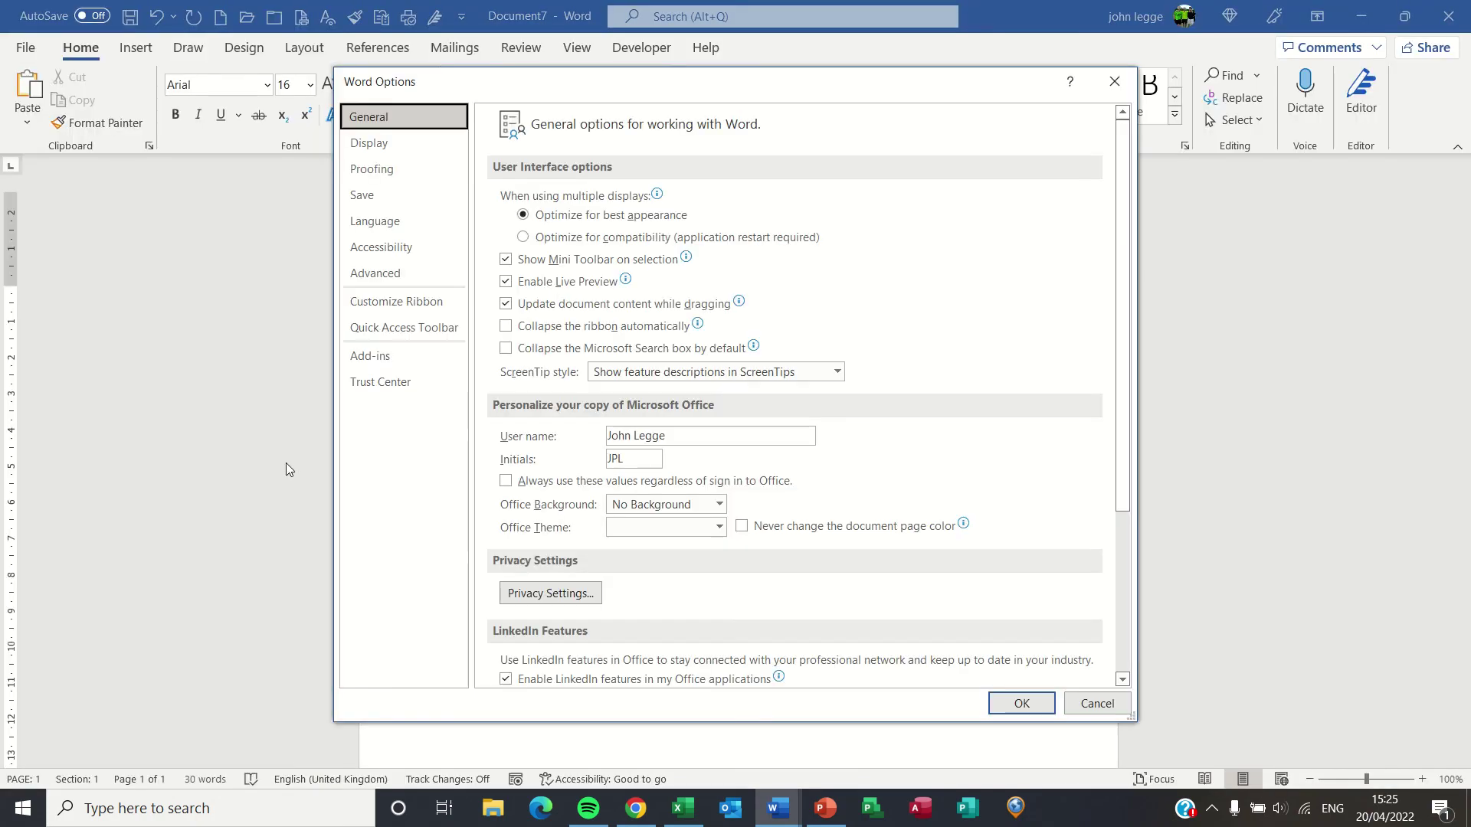
left_click(372, 357)
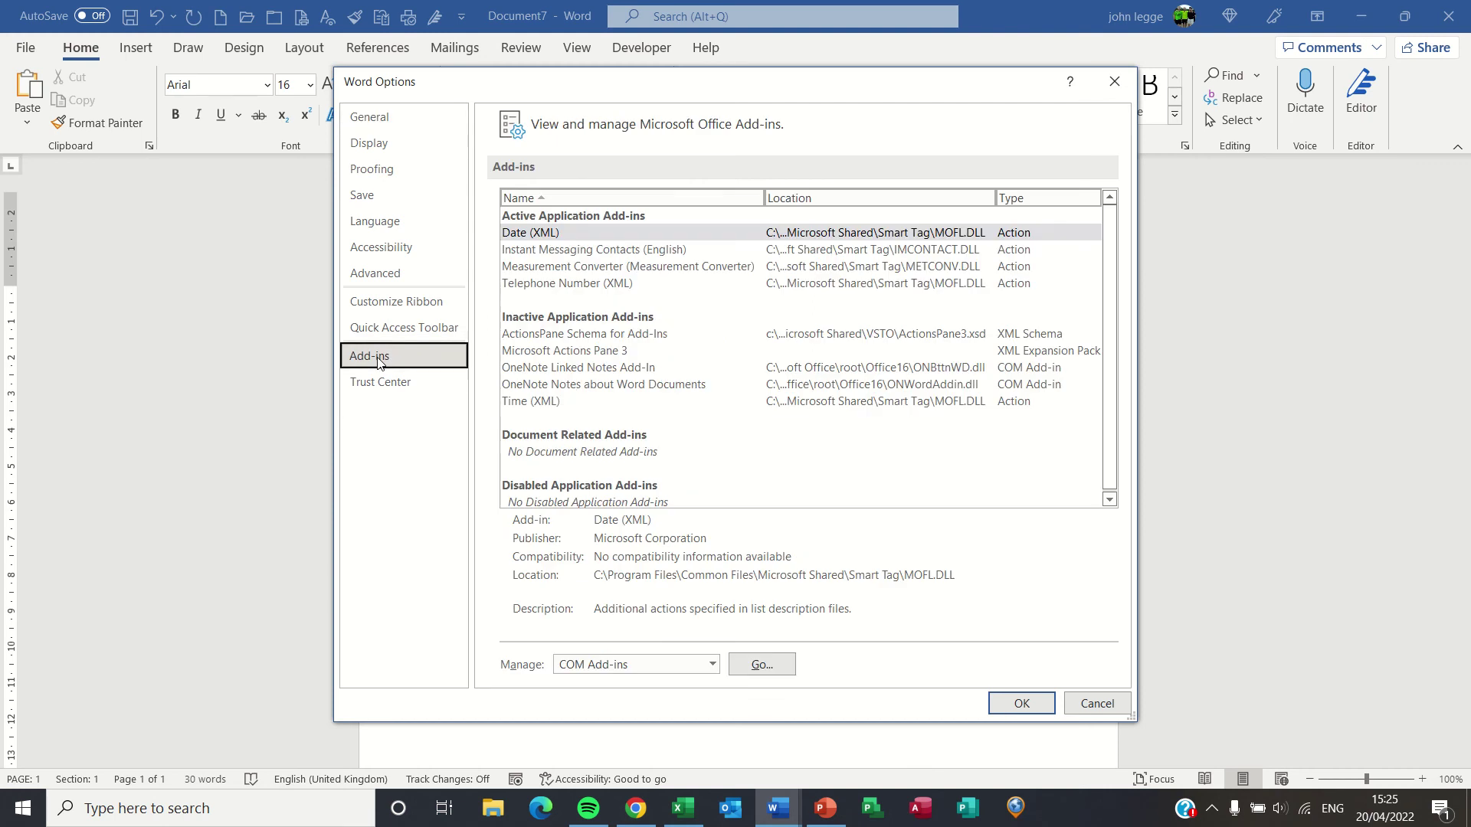
left_click(713, 665)
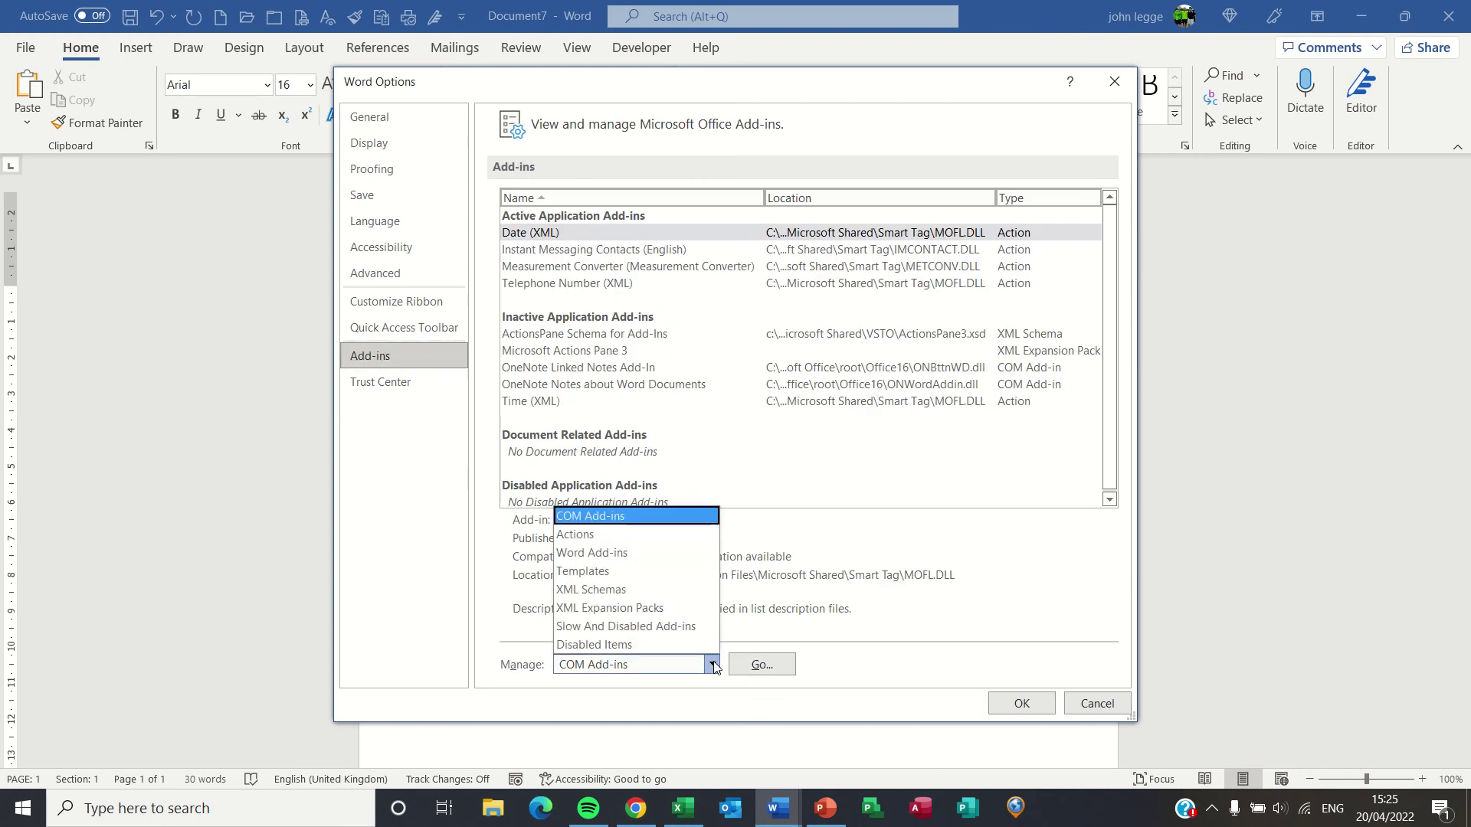
left_click(606, 576)
left_click(763, 665)
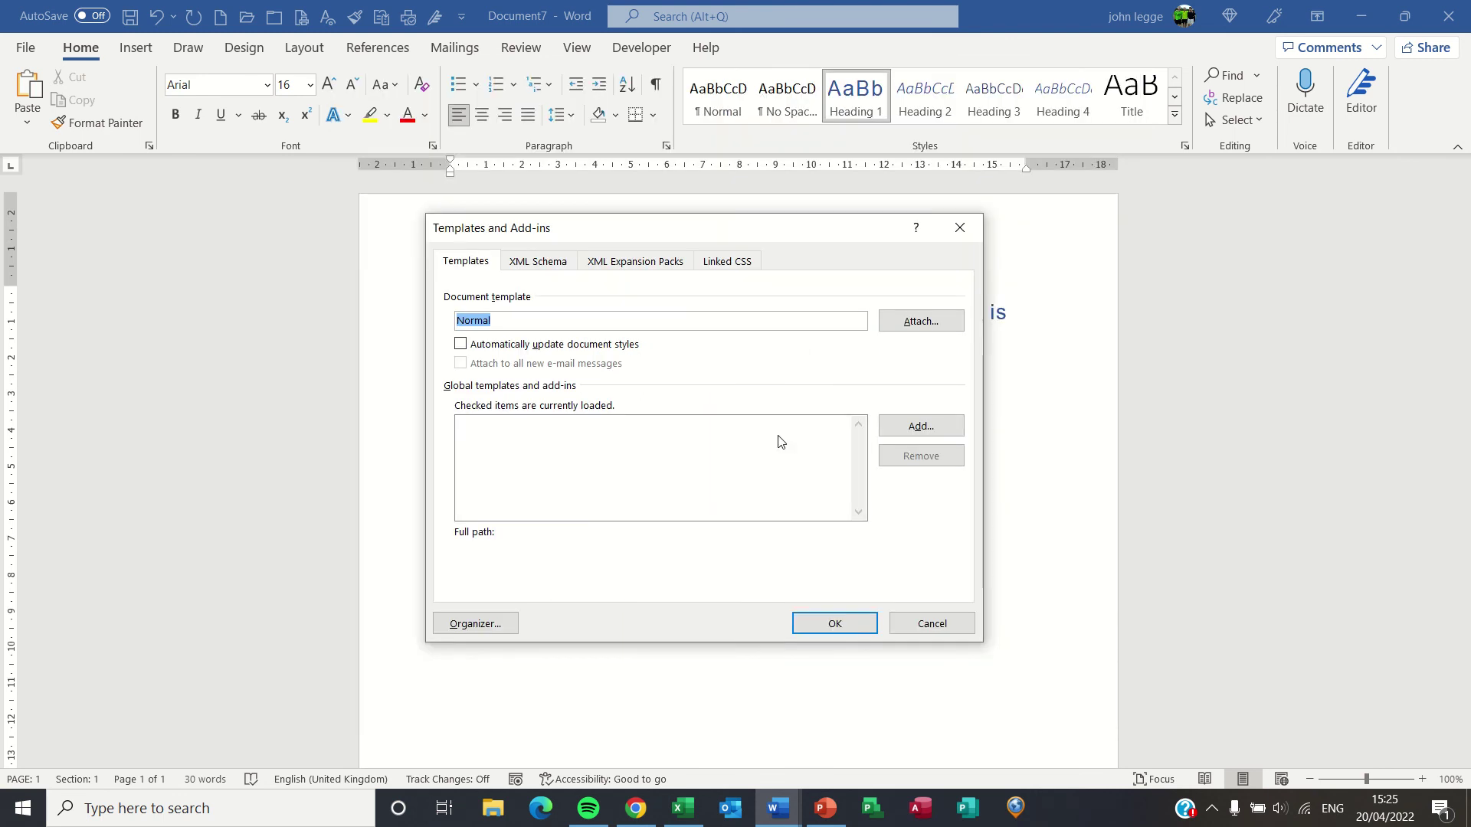
- Turn on 'Automatically update document styles' and start attaching a template
left_click(463, 346)
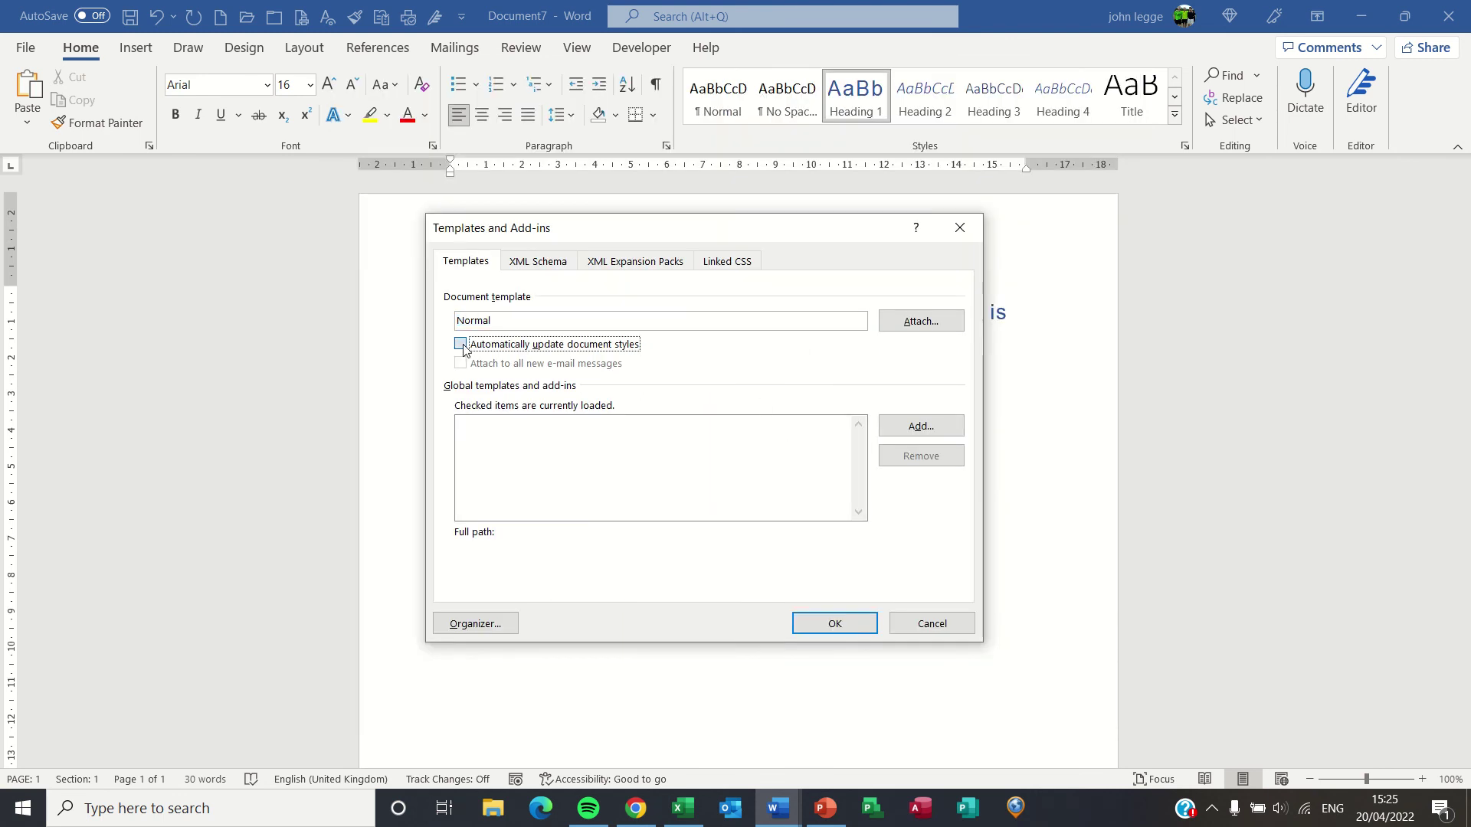
left_click(937, 328)
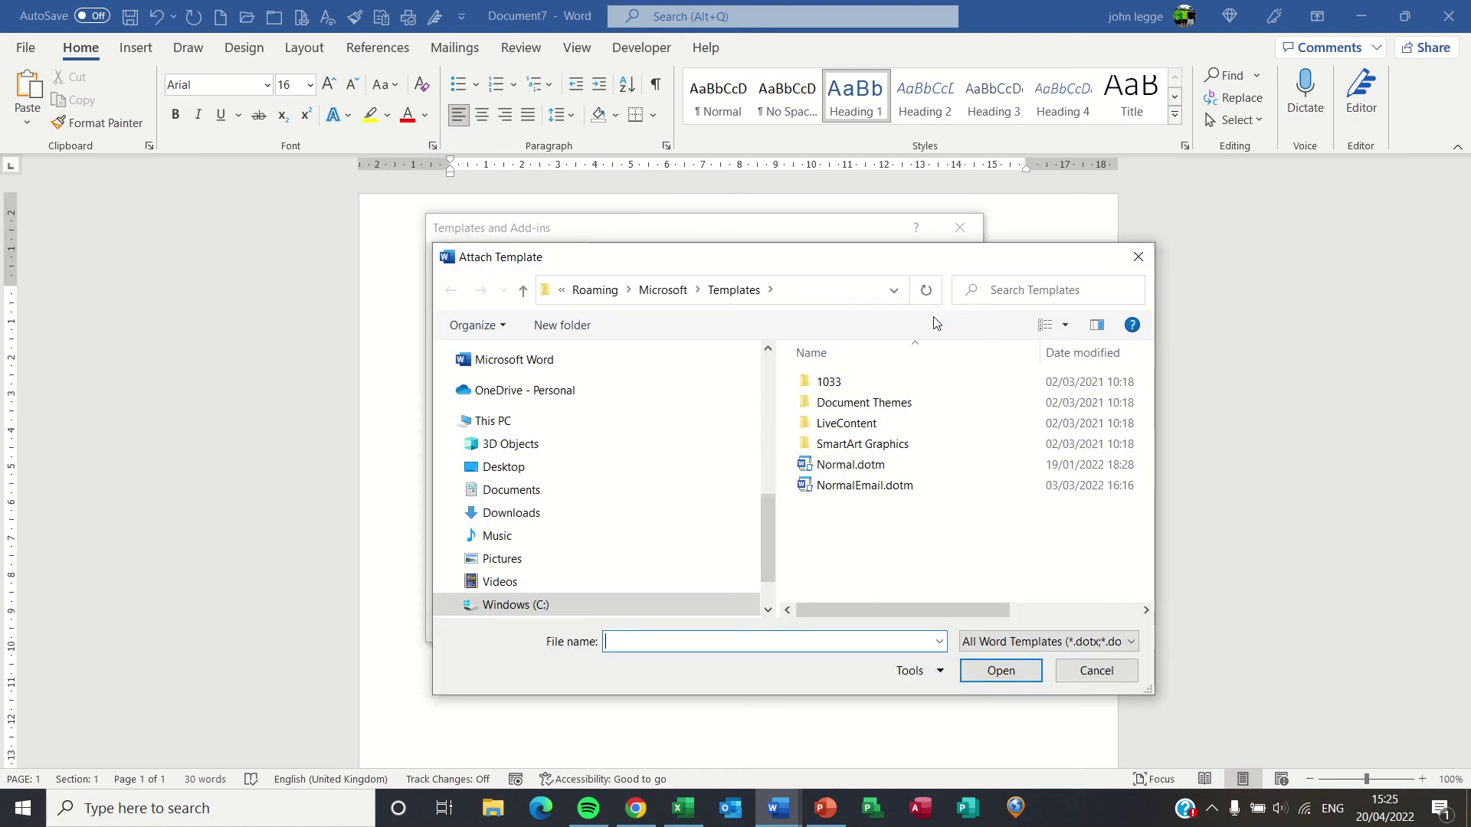
- Attach Johns Master Styles Template.dotx from Documents > Custom Office Templates
left_click_drag(770, 501, 770, 356)
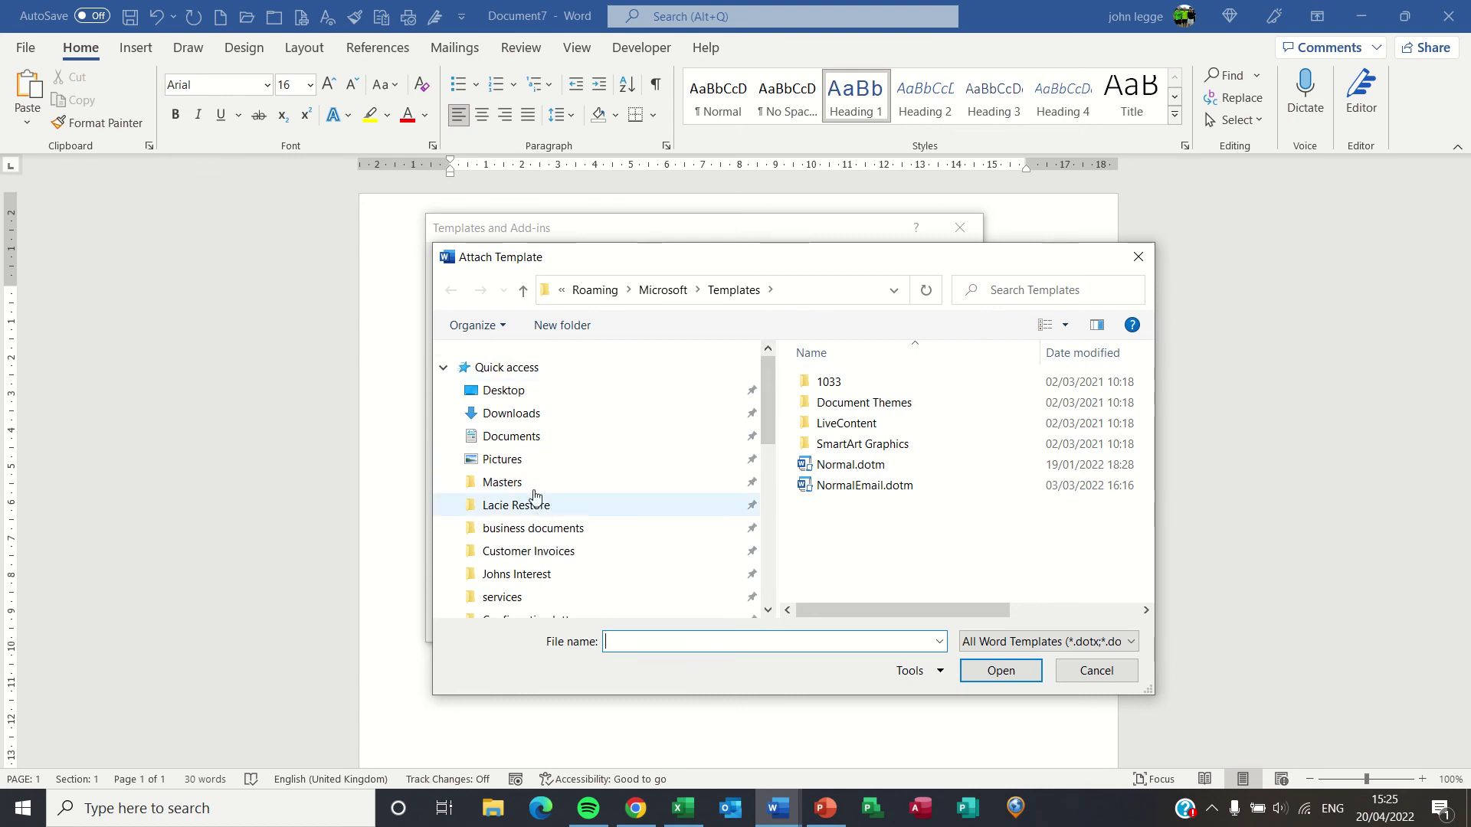
left_click(515, 437)
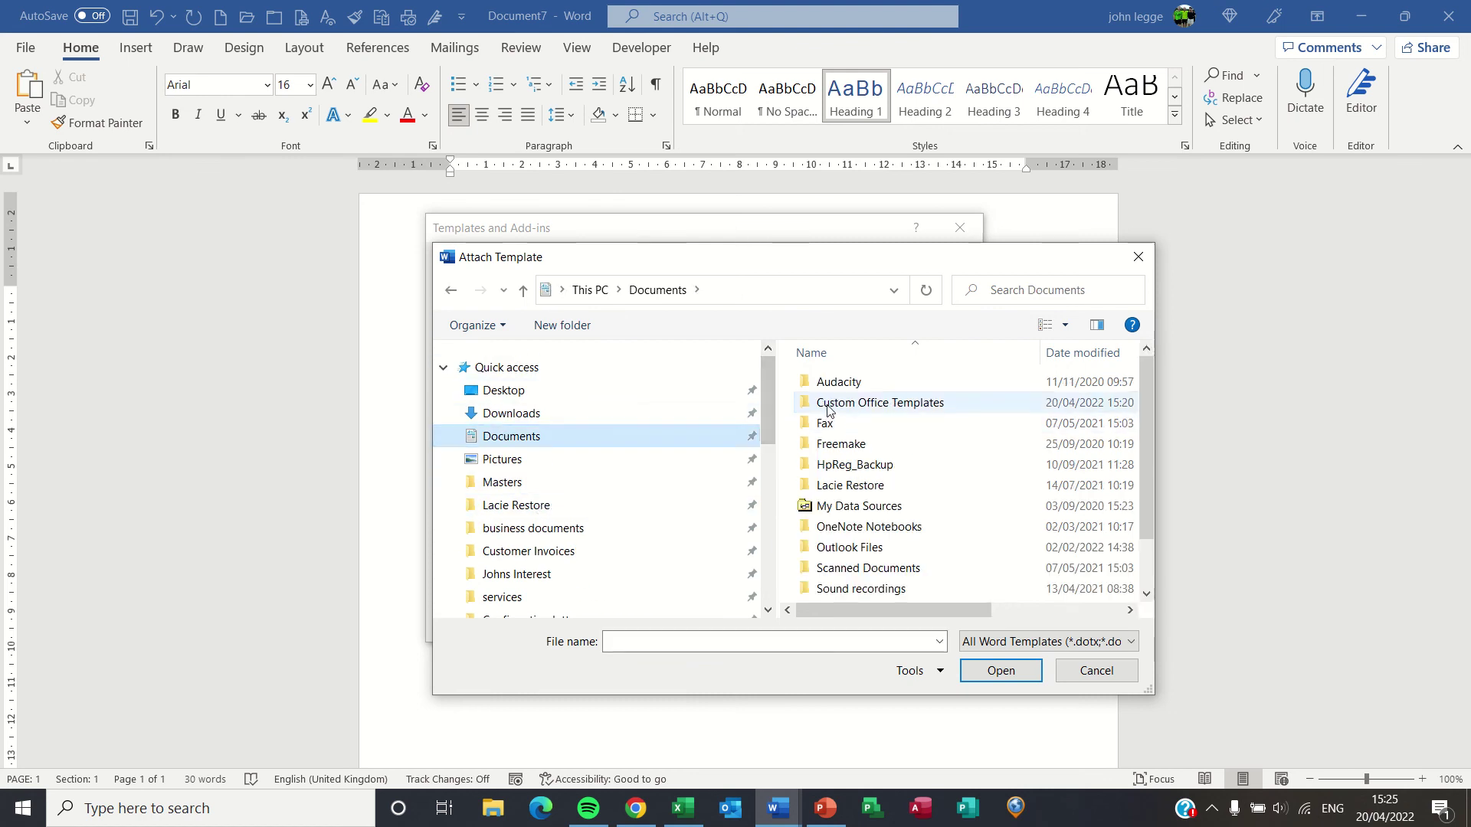
double_click(831, 403)
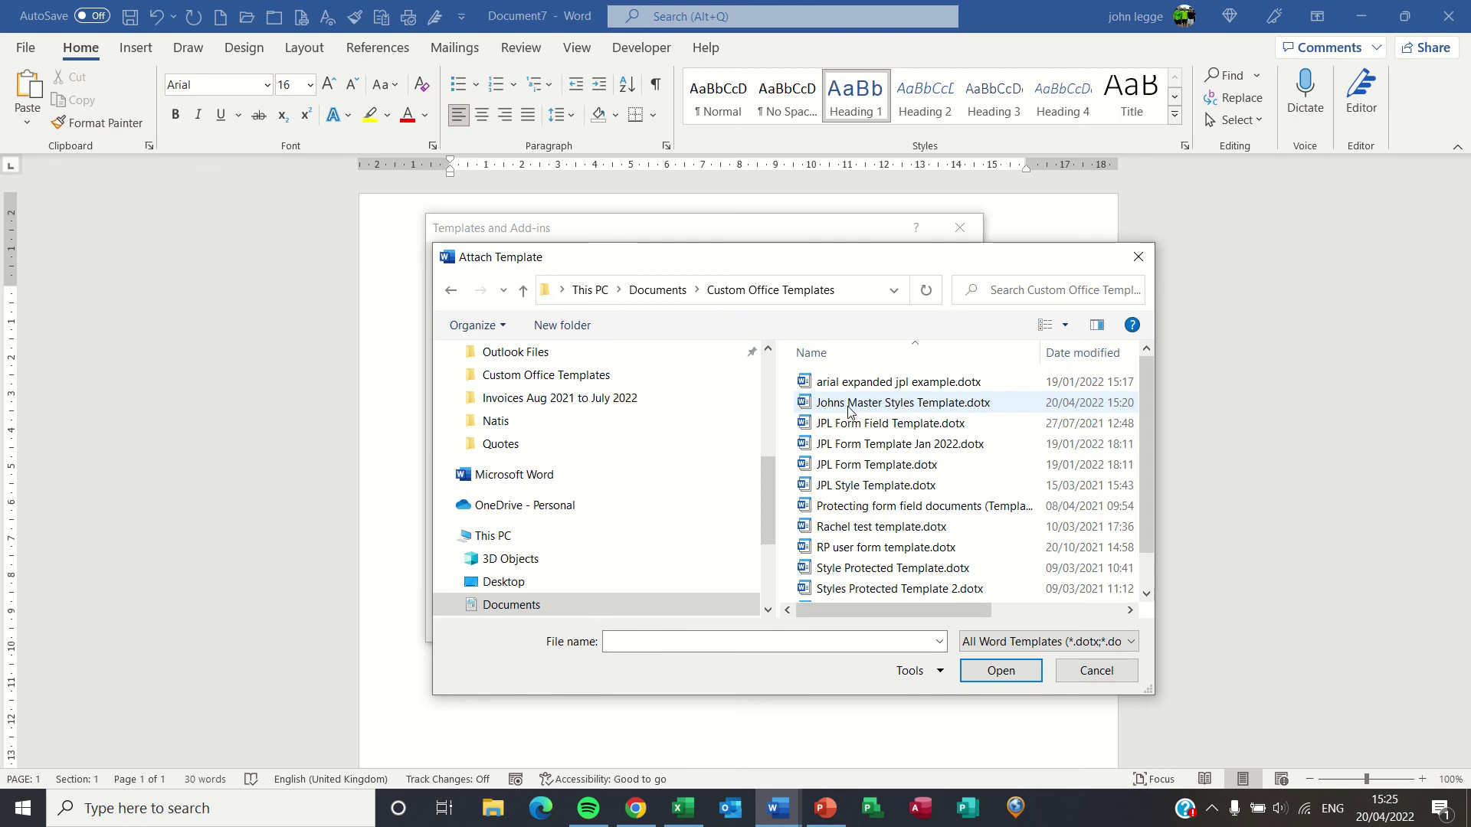
left_click(839, 406)
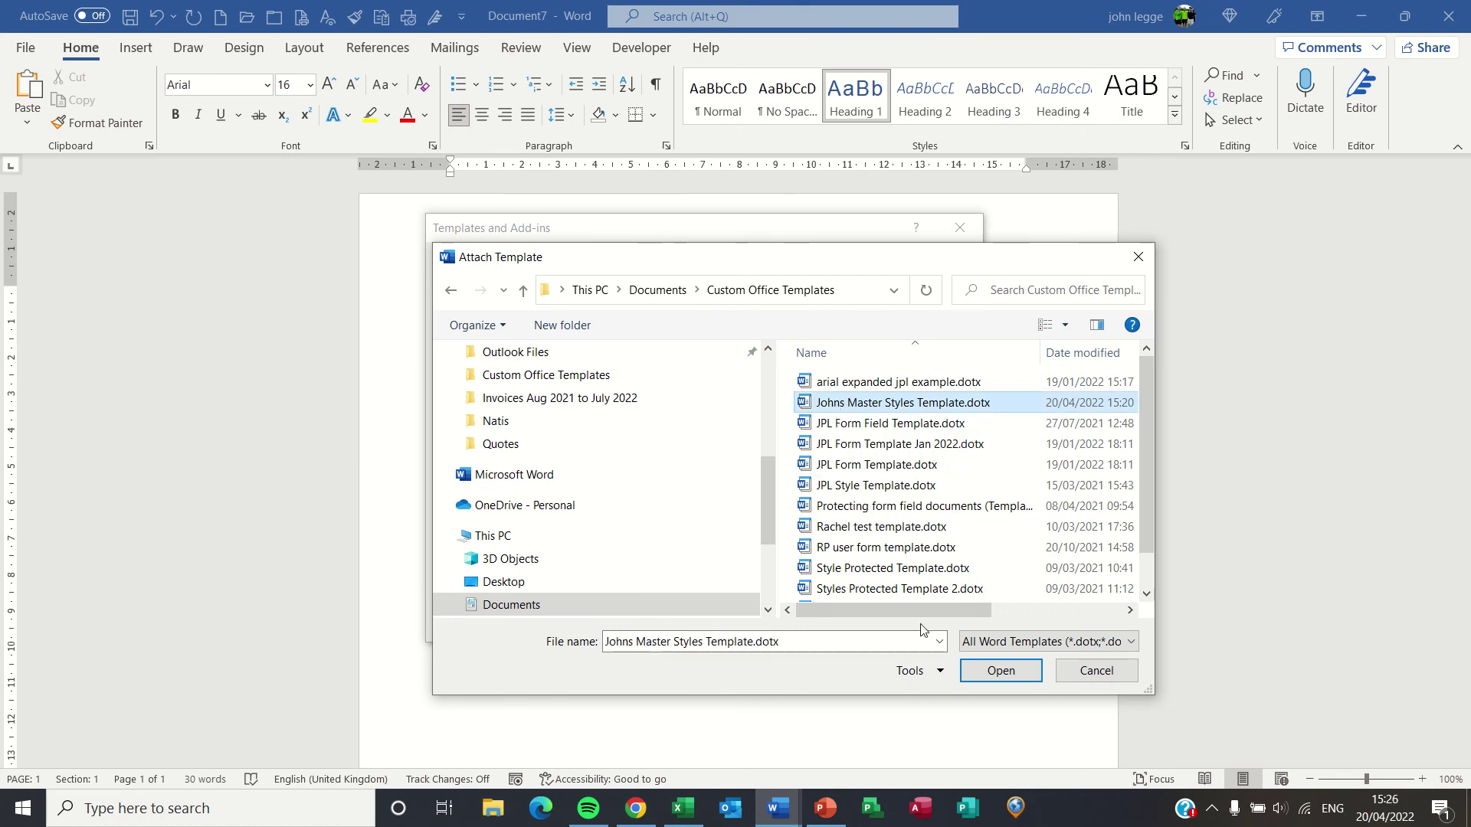
left_click(992, 668)
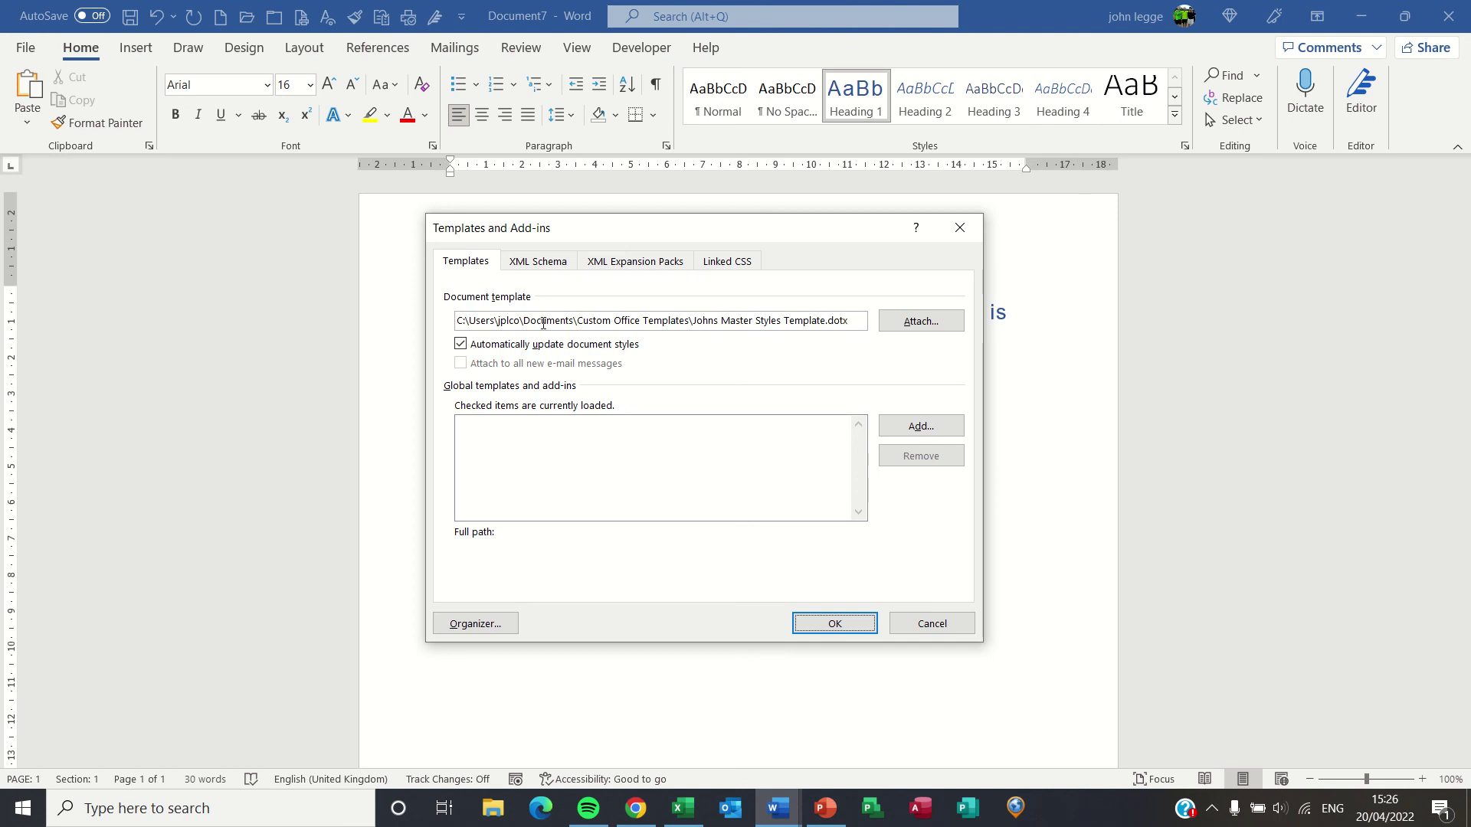
- Apply the template and confirm the headings are now Calibri Light 16, 13 and 12
left_click(835, 627)
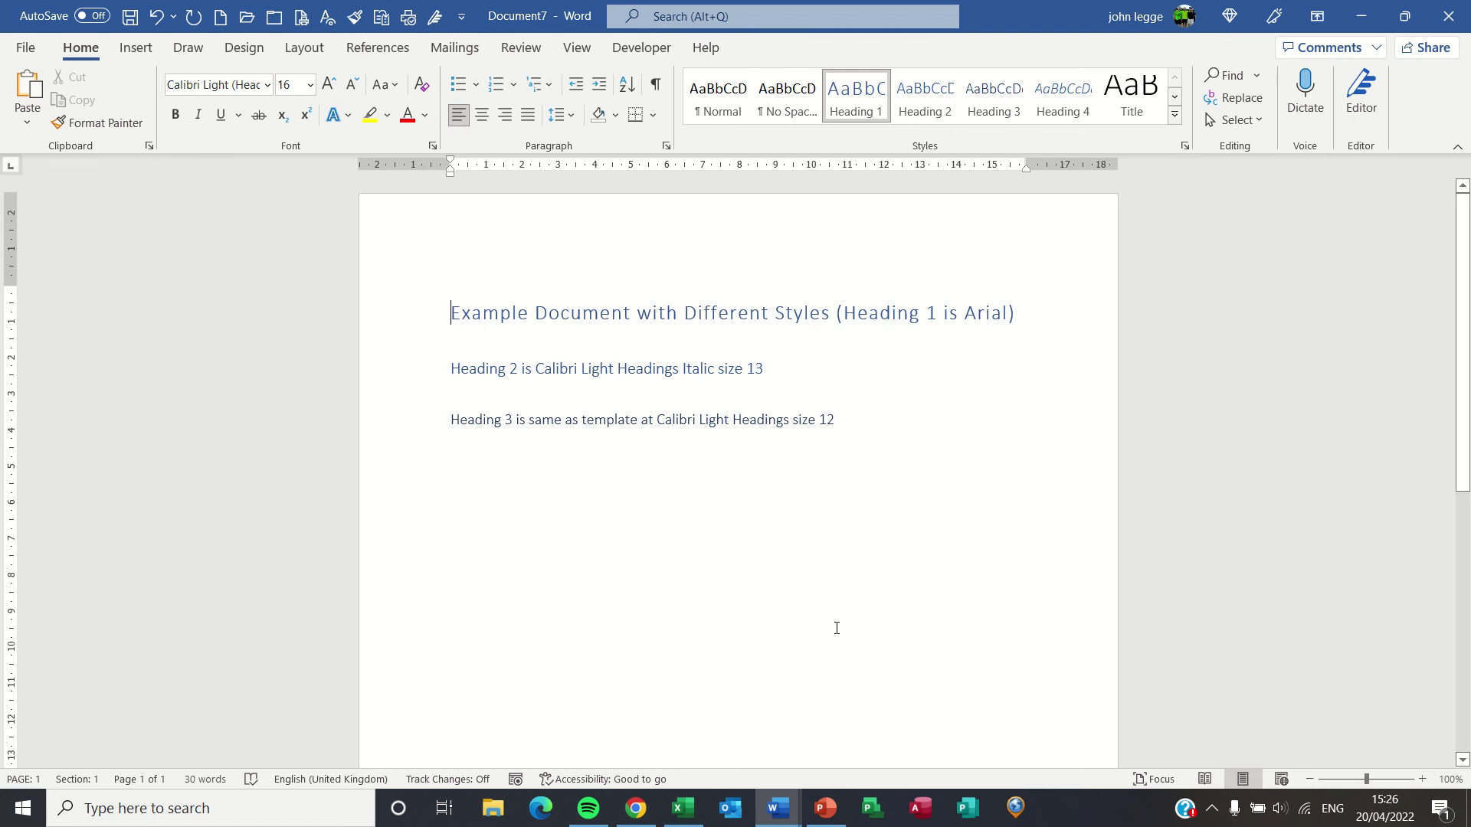
left_click(571, 312)
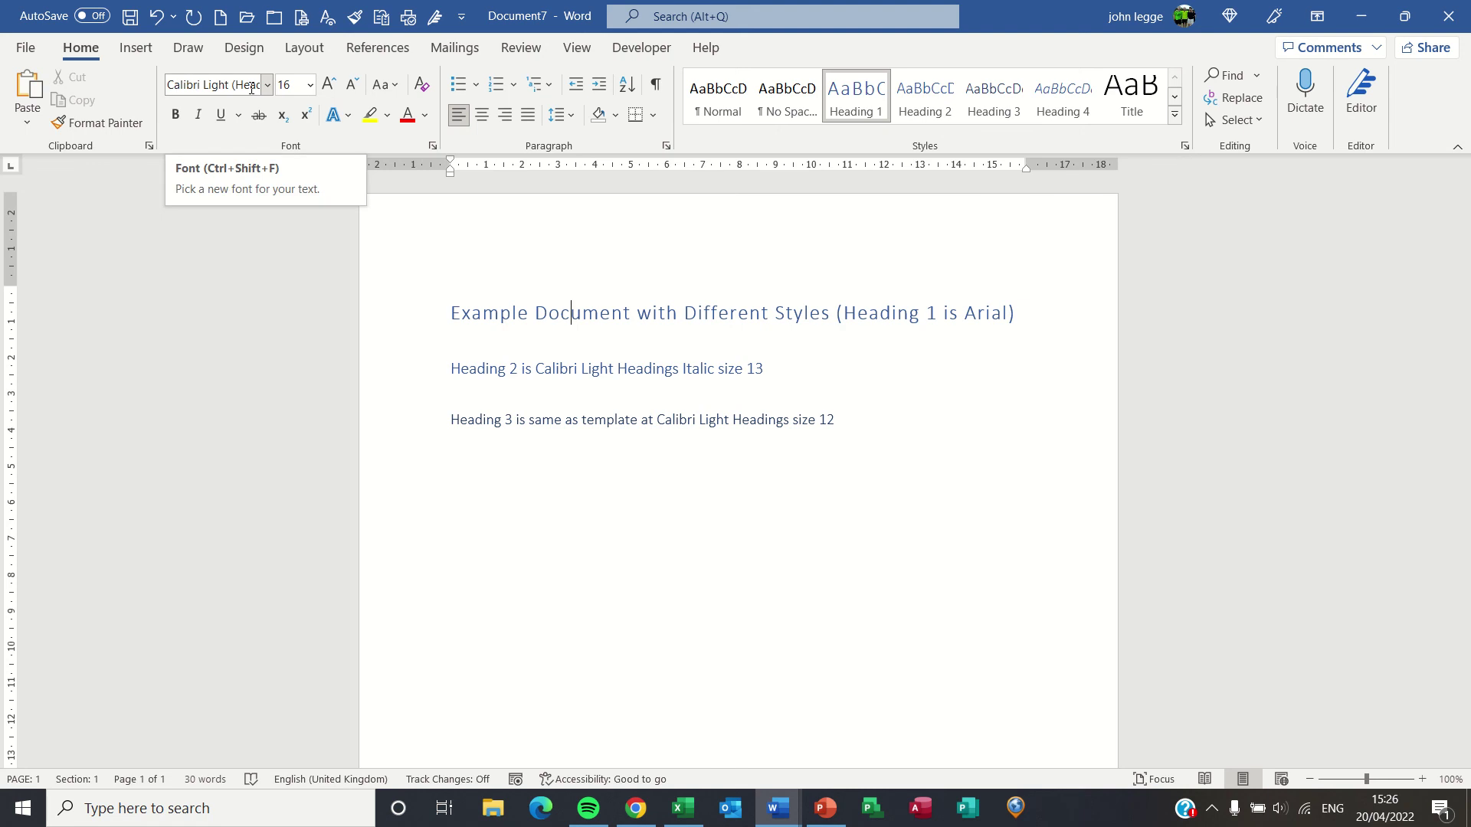
left_click(555, 371)
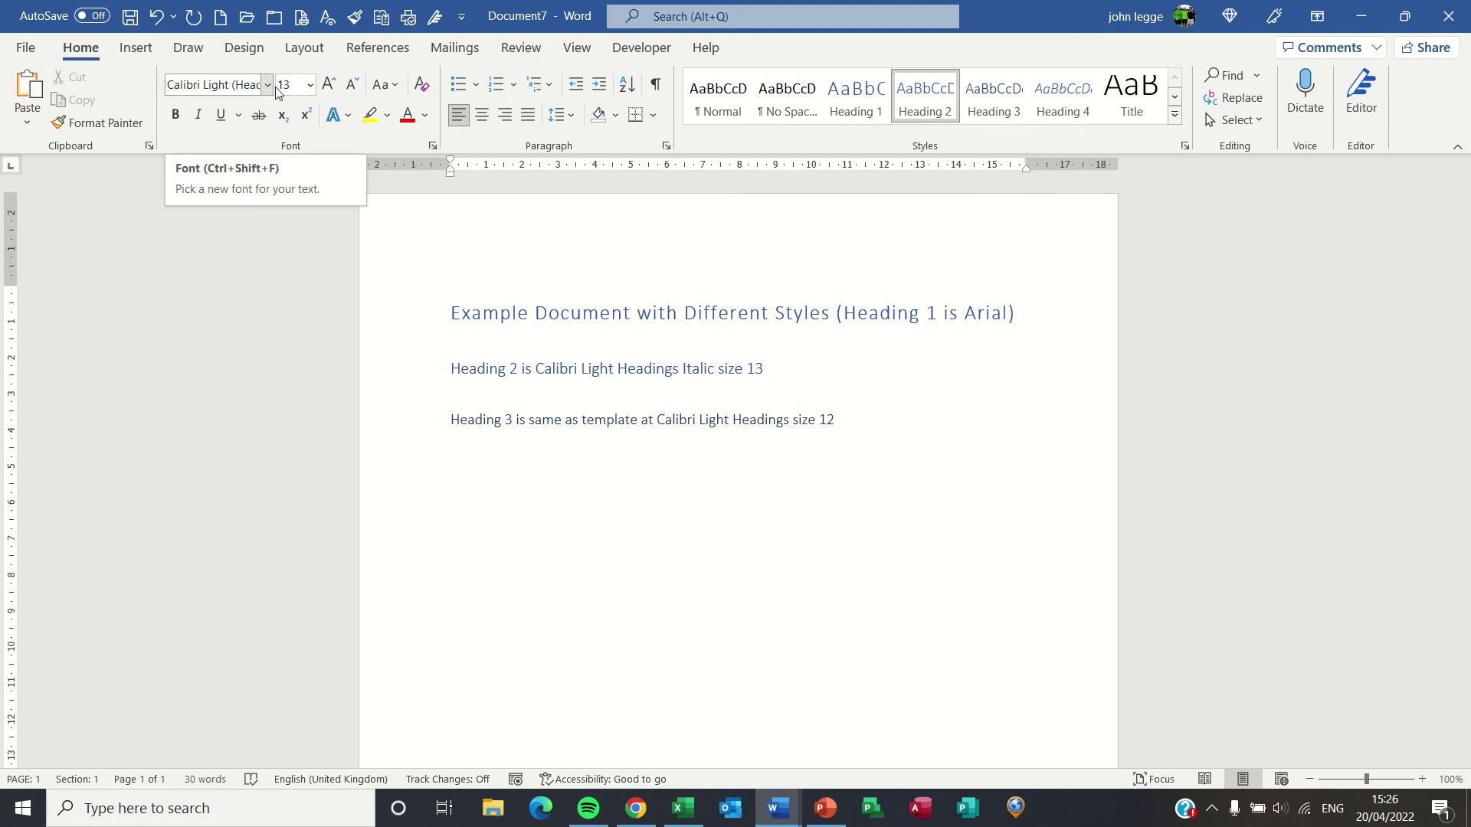
left_click(483, 420)
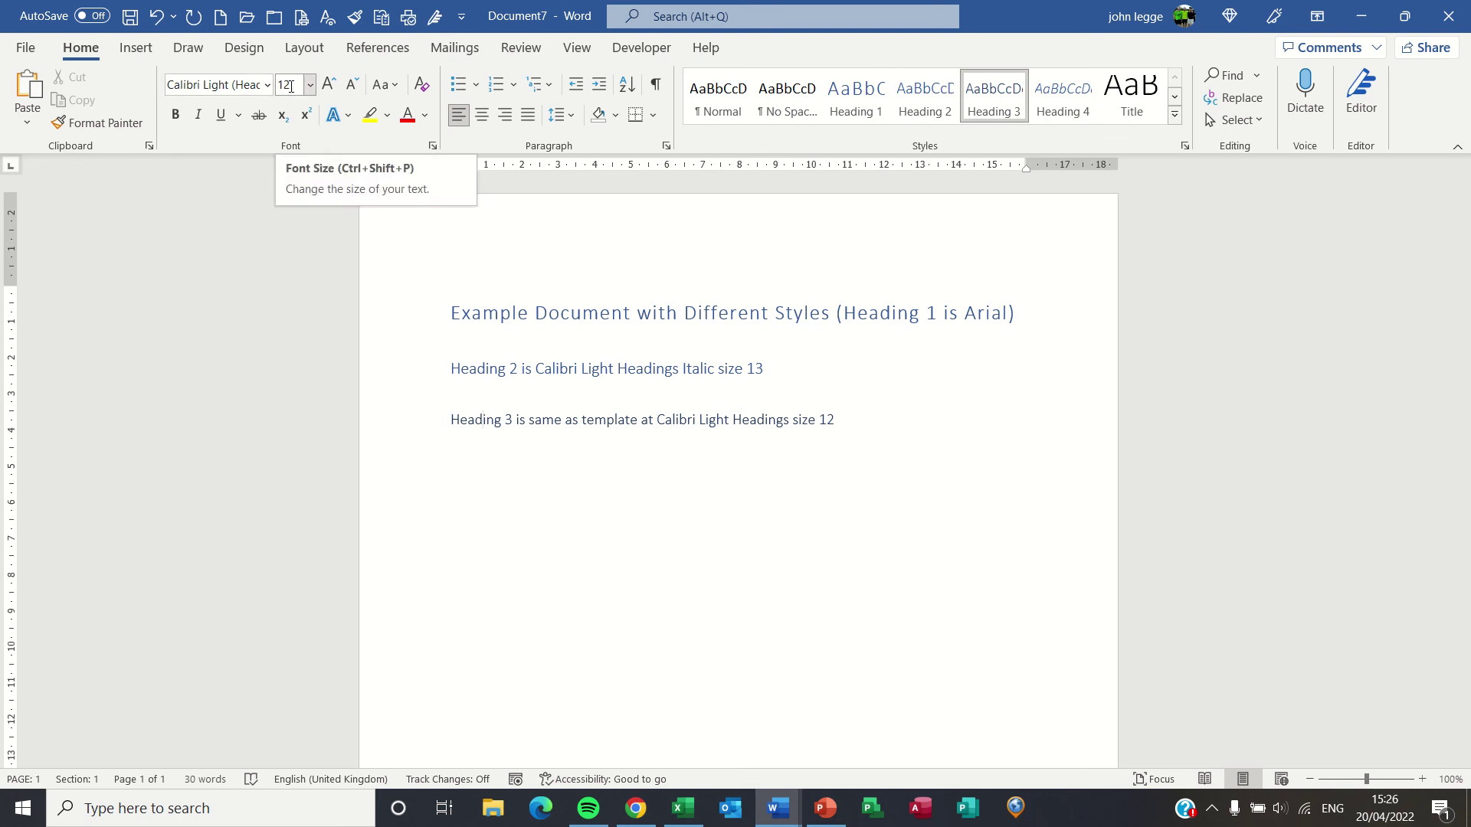
- Bring the Johns Master Styles Template window back in front of Document7
mouse_move(777, 810)
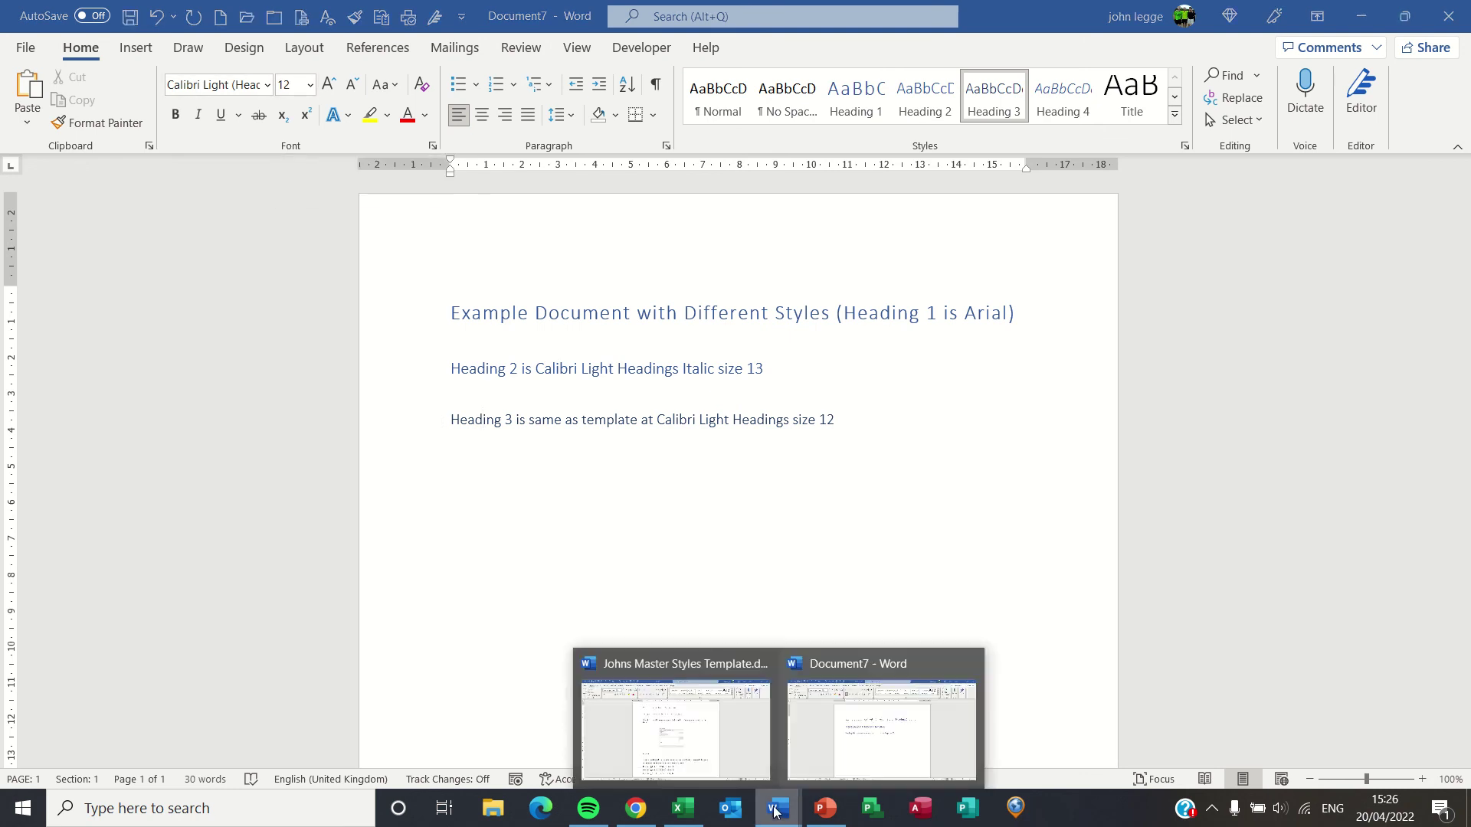
left_click(728, 765)
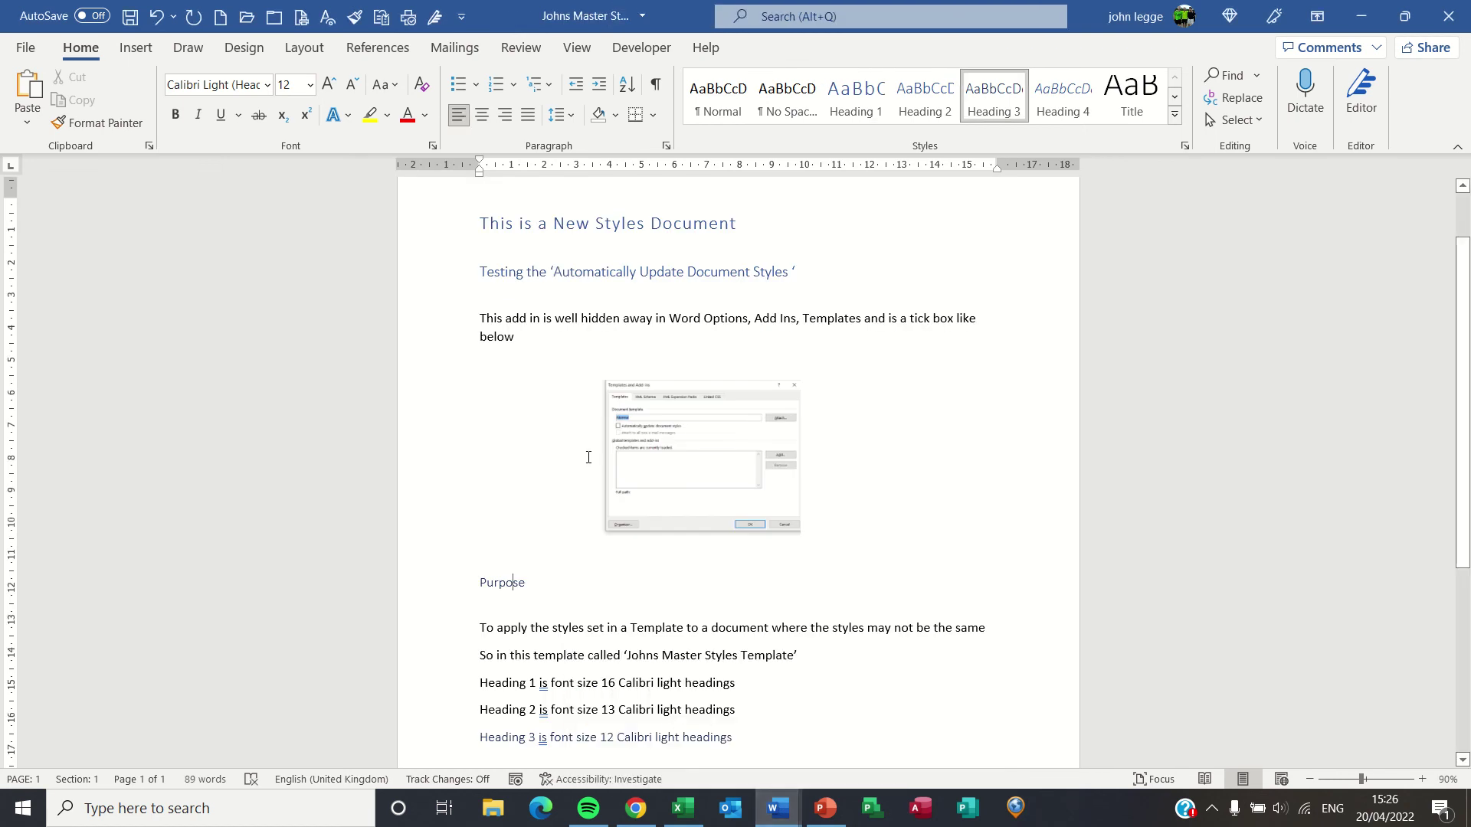